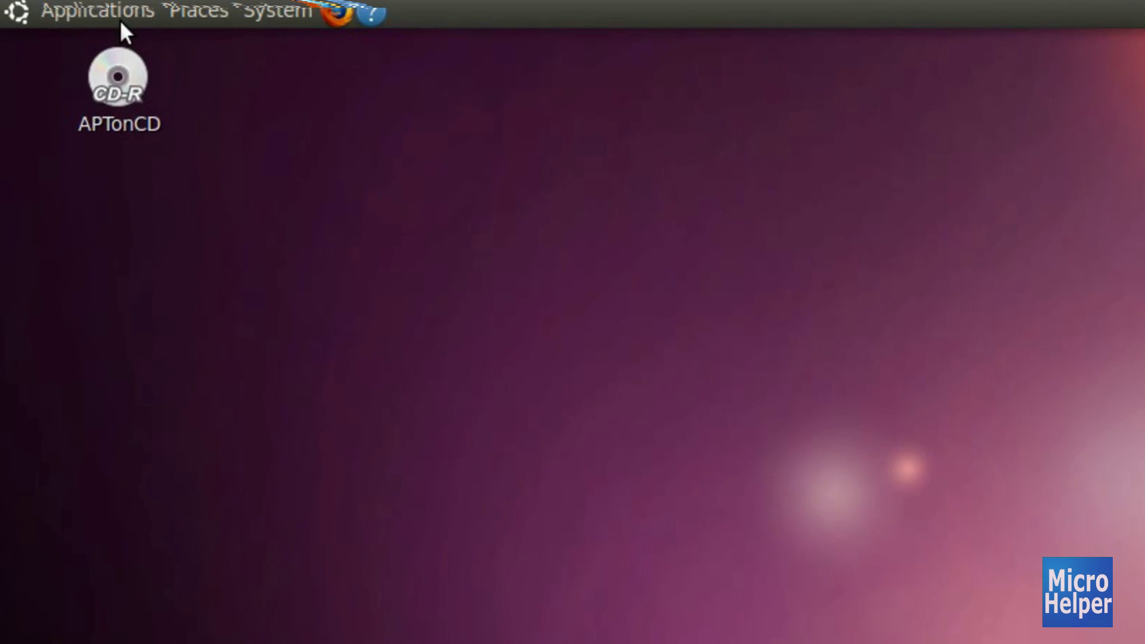
# Step: Browse the Applications, Places and System menus including Administration, then show the Places list
pyautogui.click(77, 10)
pyautogui.moveTo(221, 8)
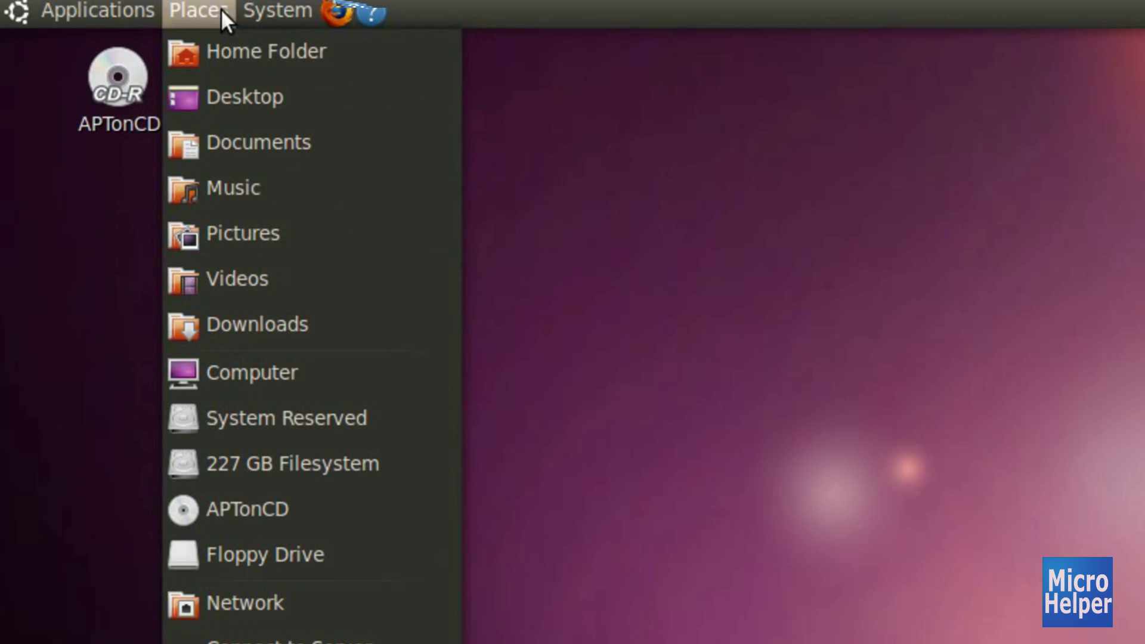
pyautogui.moveTo(276, 11)
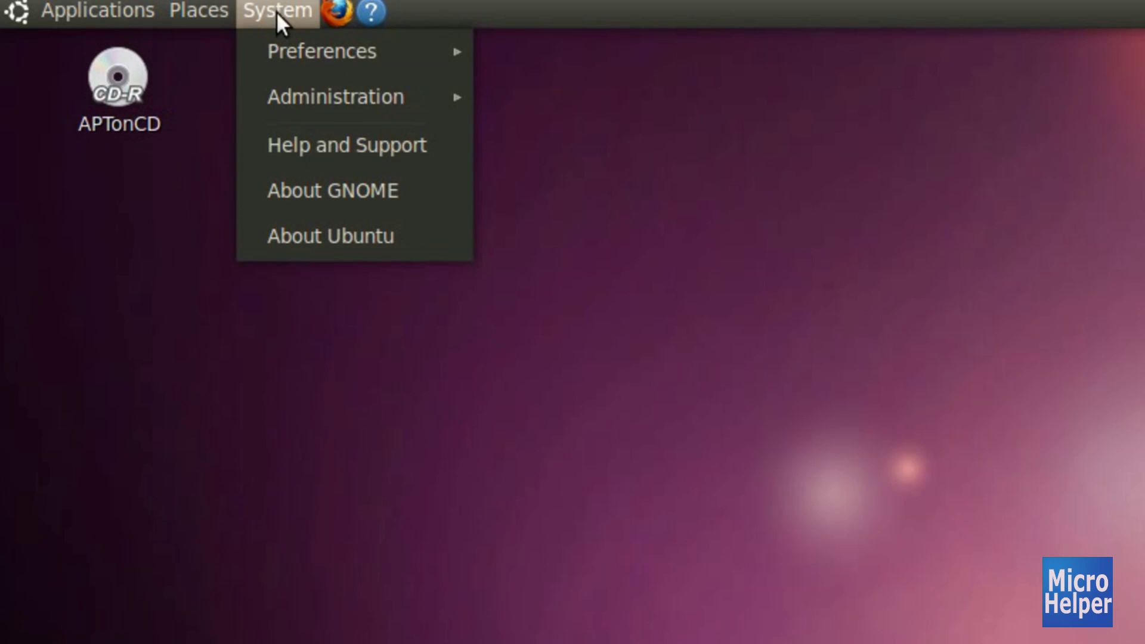
pyautogui.moveTo(289, 79)
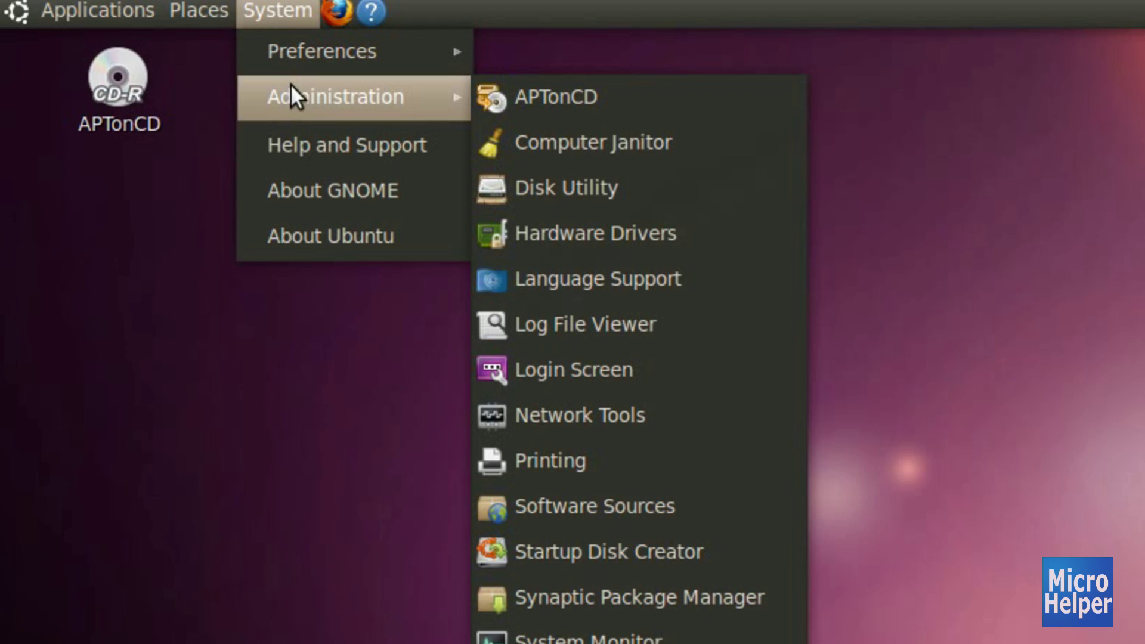
pyautogui.click(270, 409)
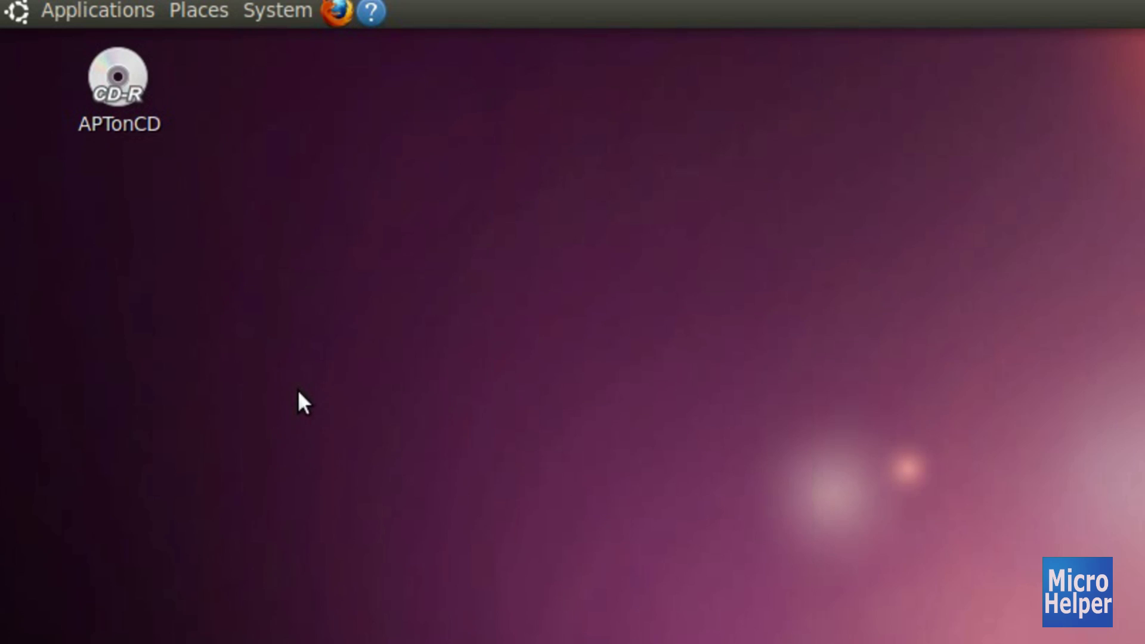
pyautogui.click(198, 12)
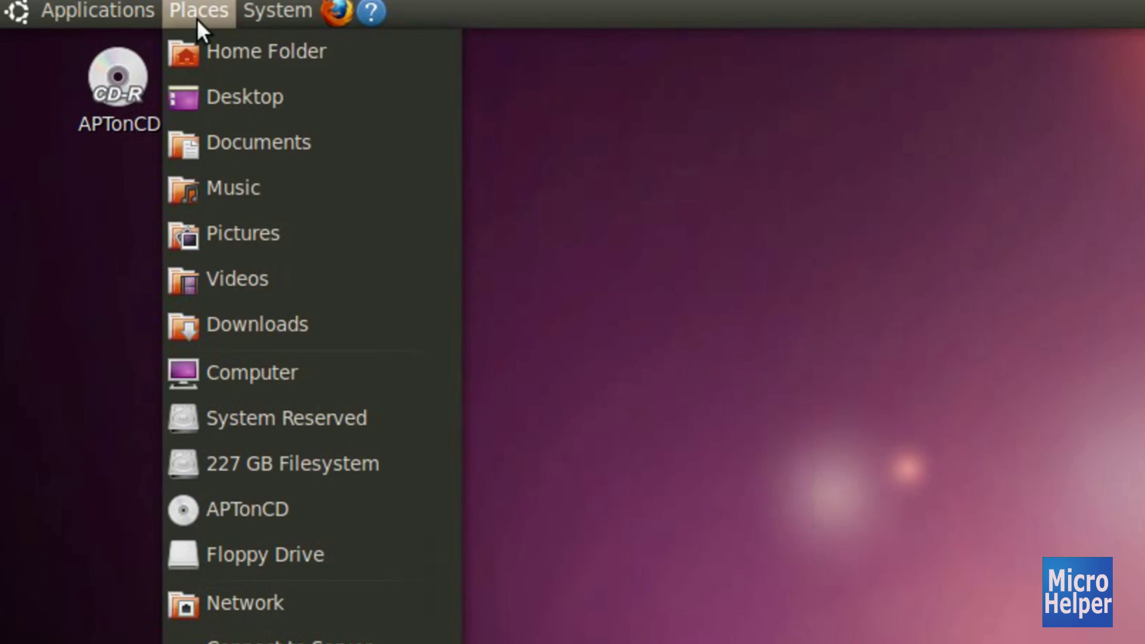
# Step: Open the Documents folder and reposition its File Browser window near the screen centre
pyautogui.click(285, 143)
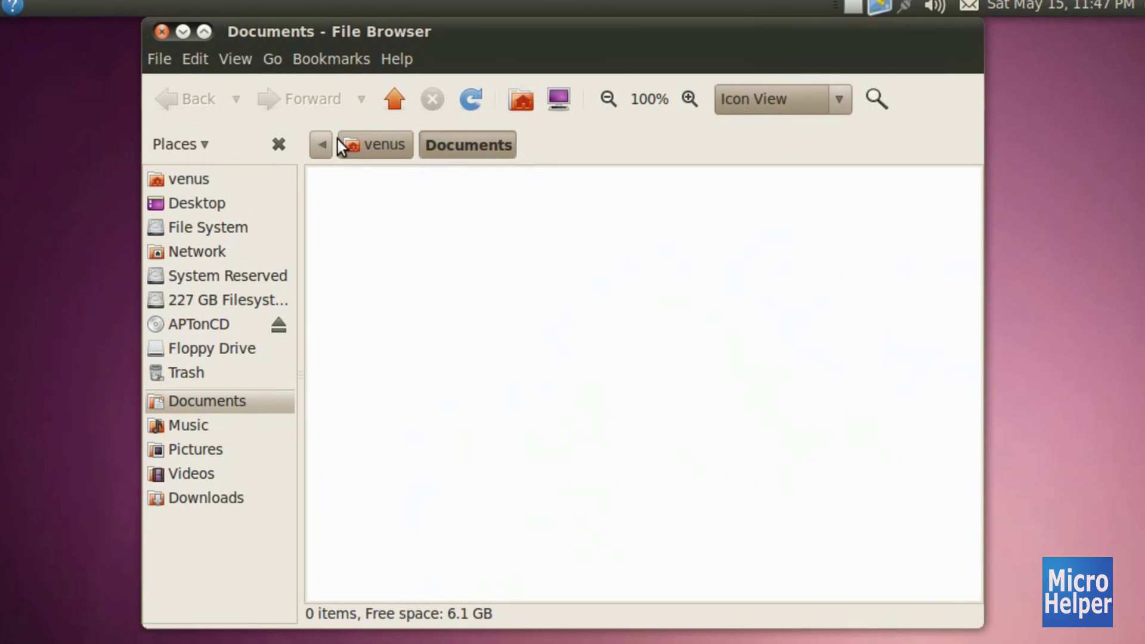
pyautogui.moveTo(726, 42); pyautogui.dragTo(655, 243)
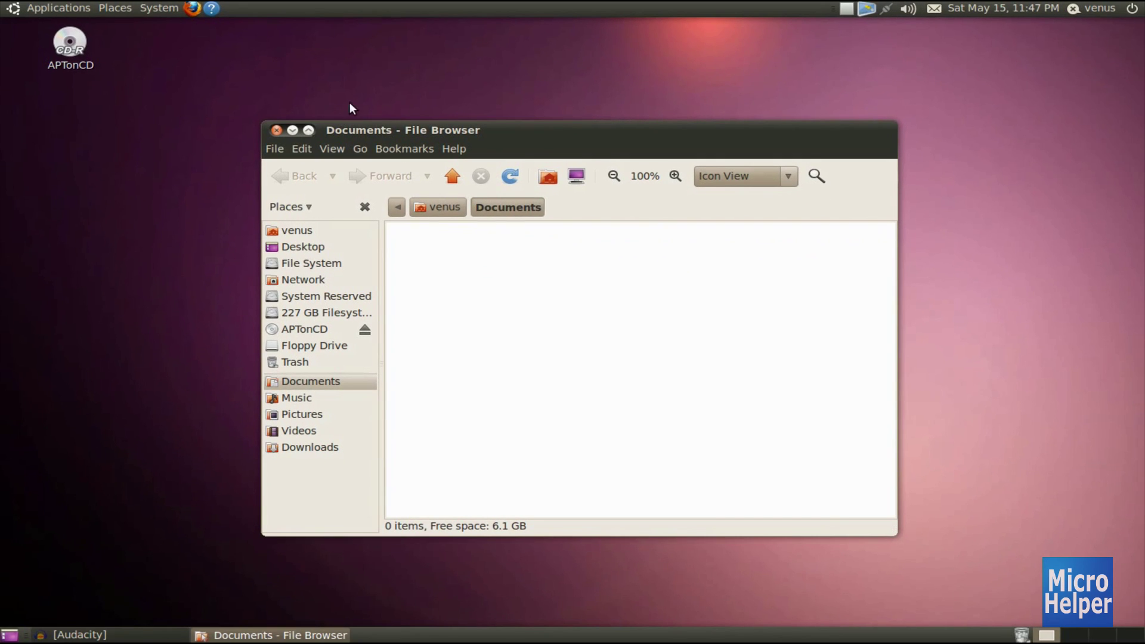
pyautogui.click(372, 96)
pyautogui.click(431, 130)
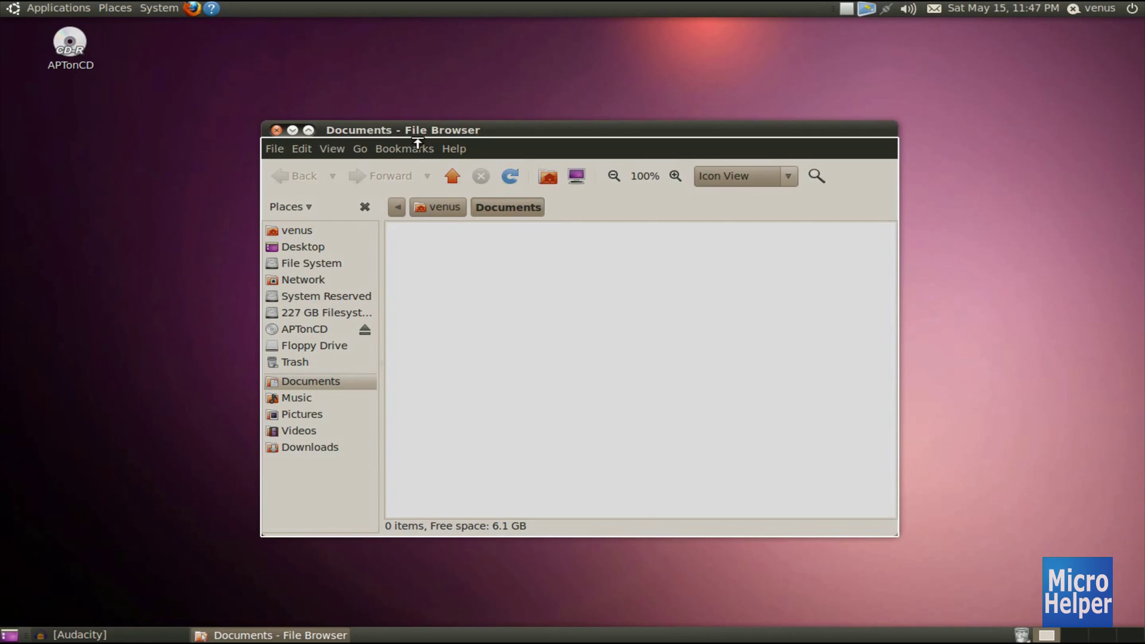
pyautogui.moveTo(424, 126); pyautogui.dragTo(394, 174)
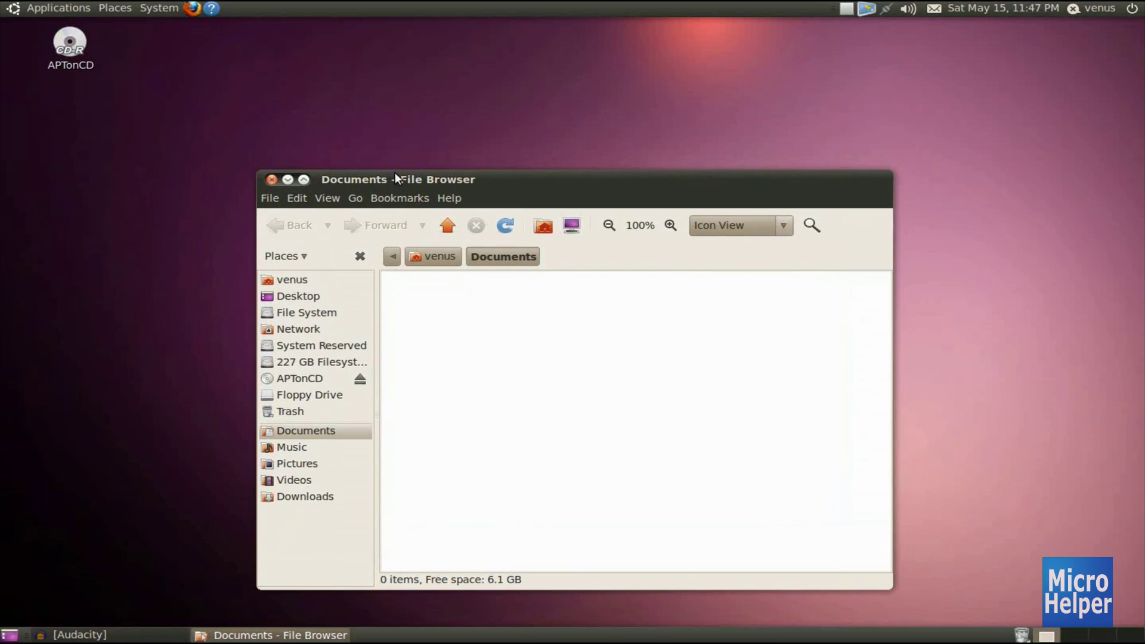
pyautogui.rightClick(161, 107)
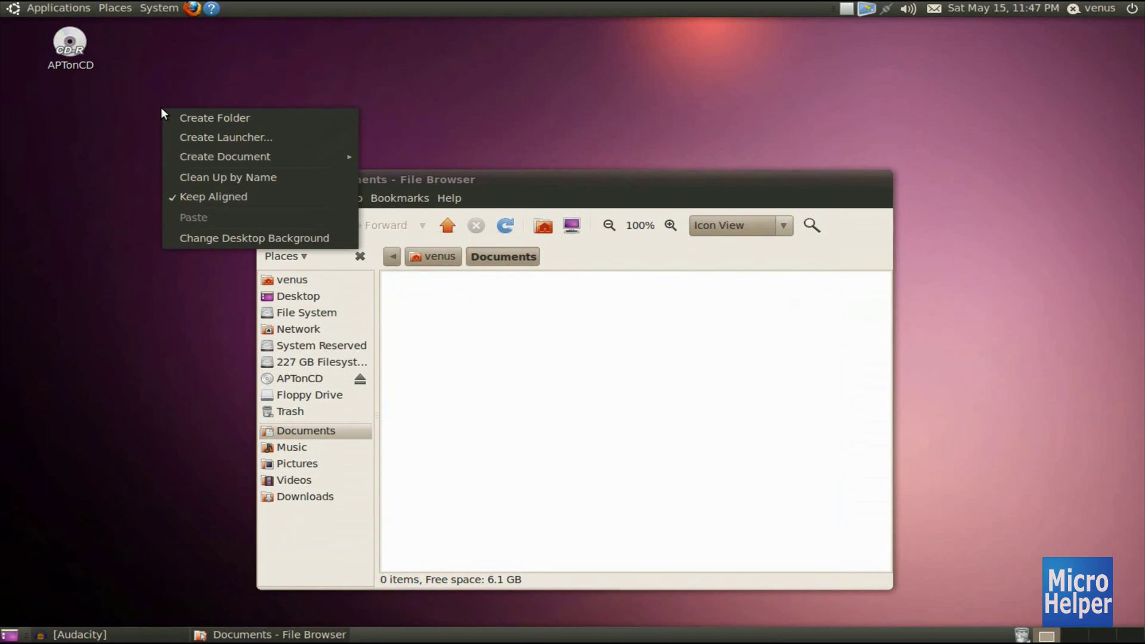
# Step: In Appearance Preferences, set Visual Effects to Extra
pyautogui.click(222, 237)
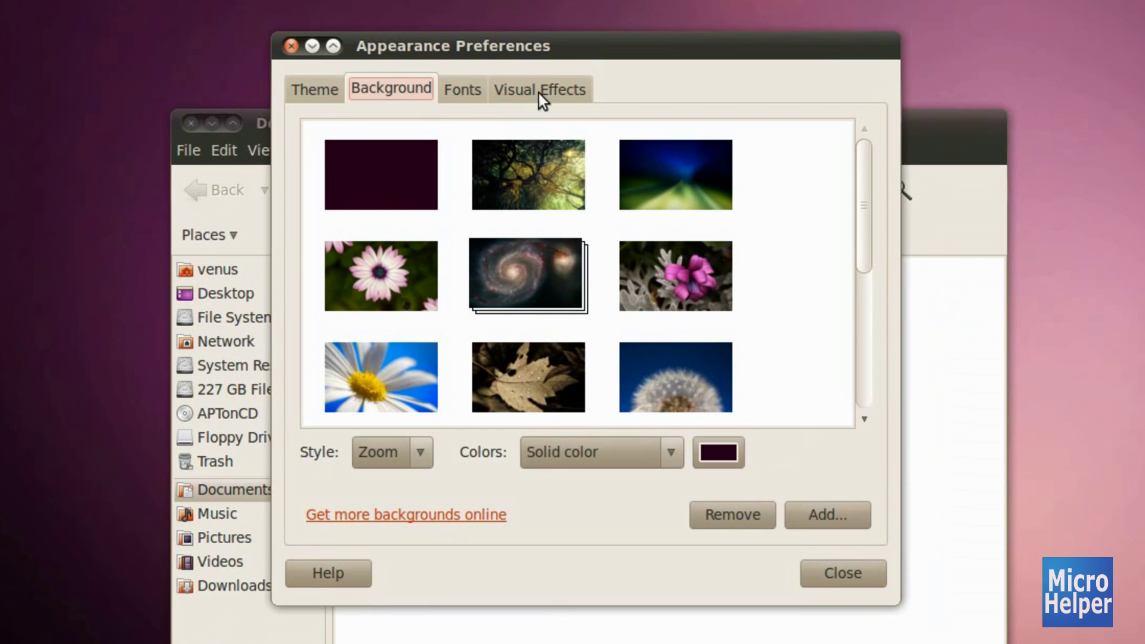
pyautogui.click(538, 93)
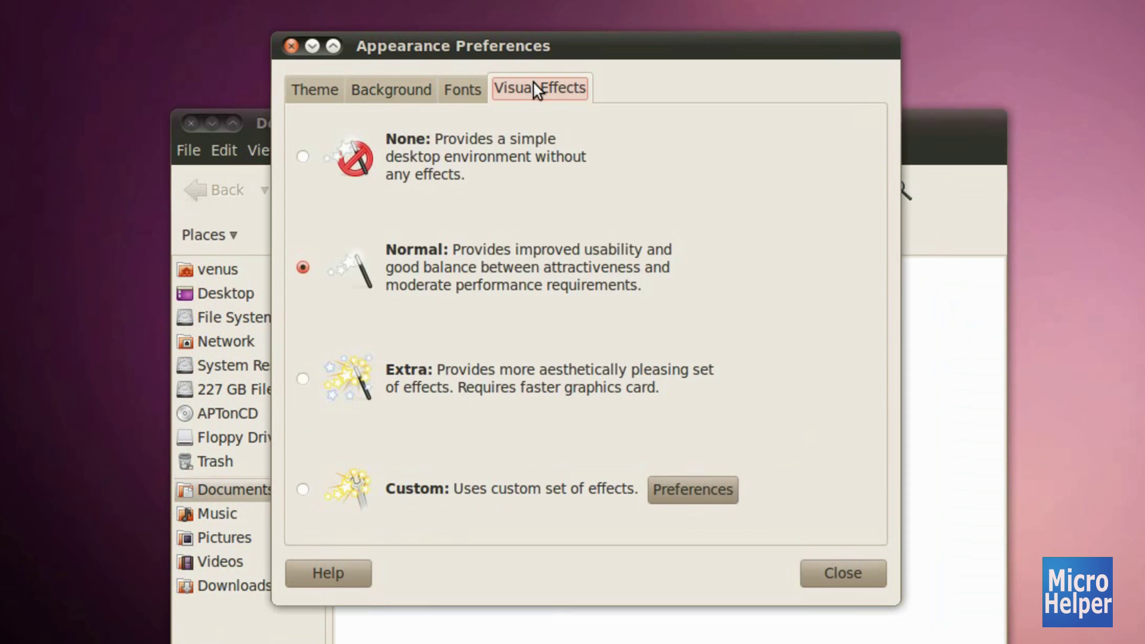
pyautogui.click(407, 377)
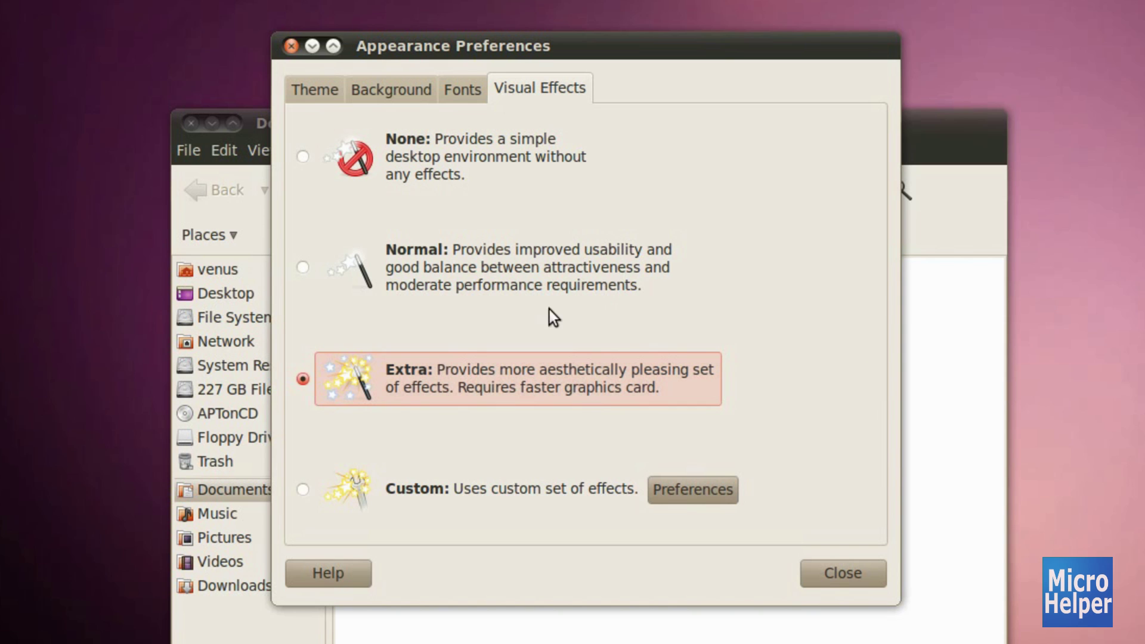
# Step: Drag the dialog to test wobbly windows, then close Appearance Preferences and the Documents window
pyautogui.moveTo(559, 65); pyautogui.dragTo(310, 99)
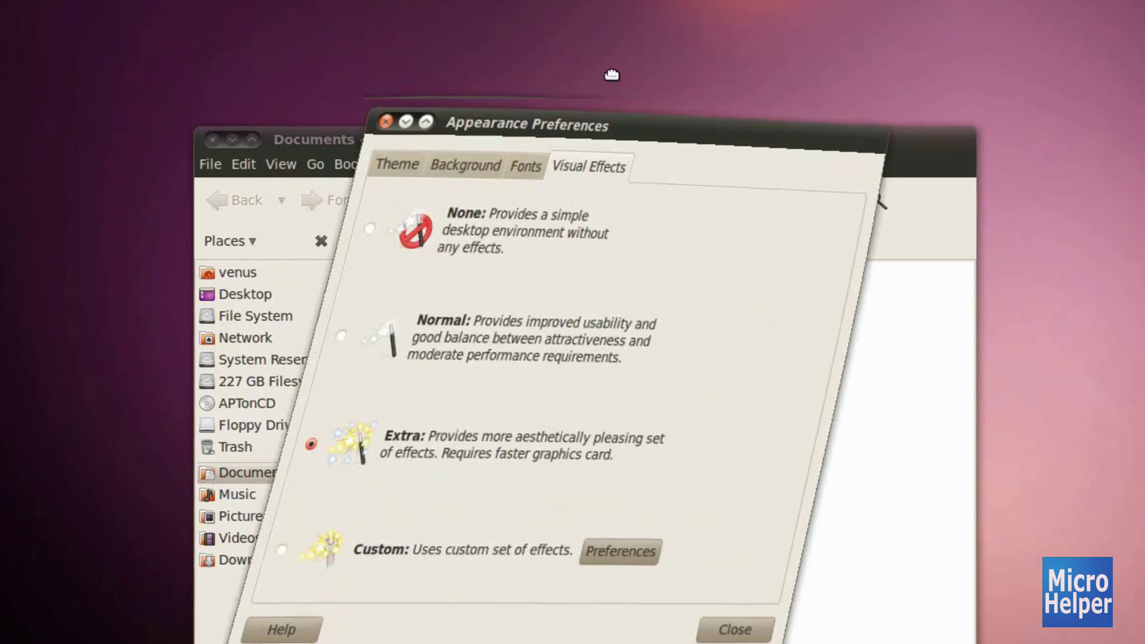
pyautogui.moveTo(361, 162); pyautogui.dragTo(723, 129)
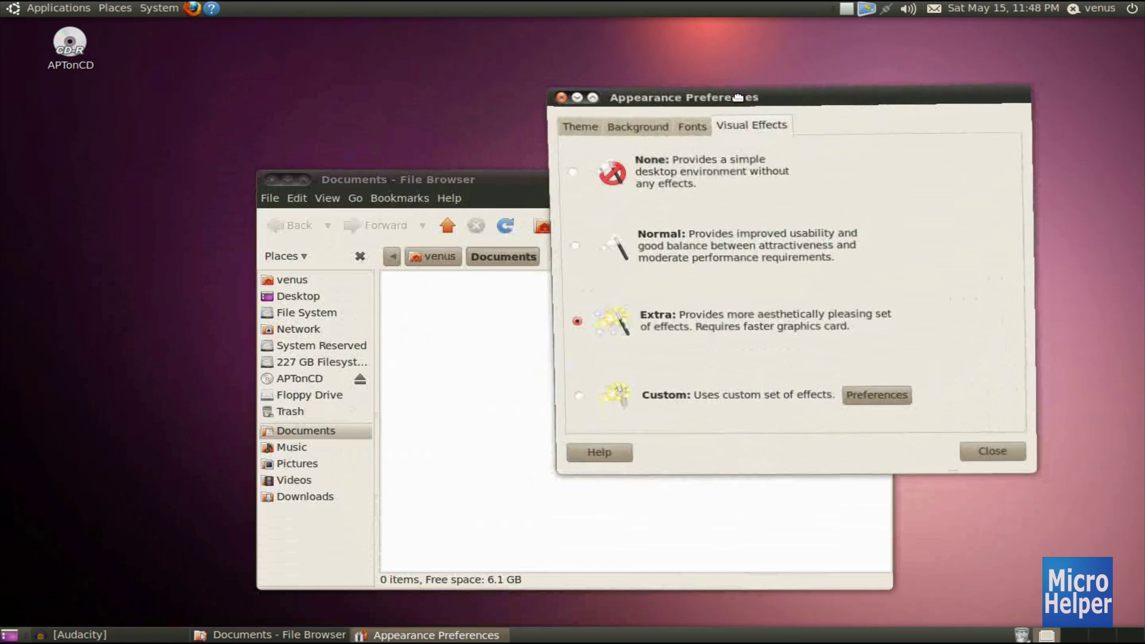
pyautogui.click(973, 459)
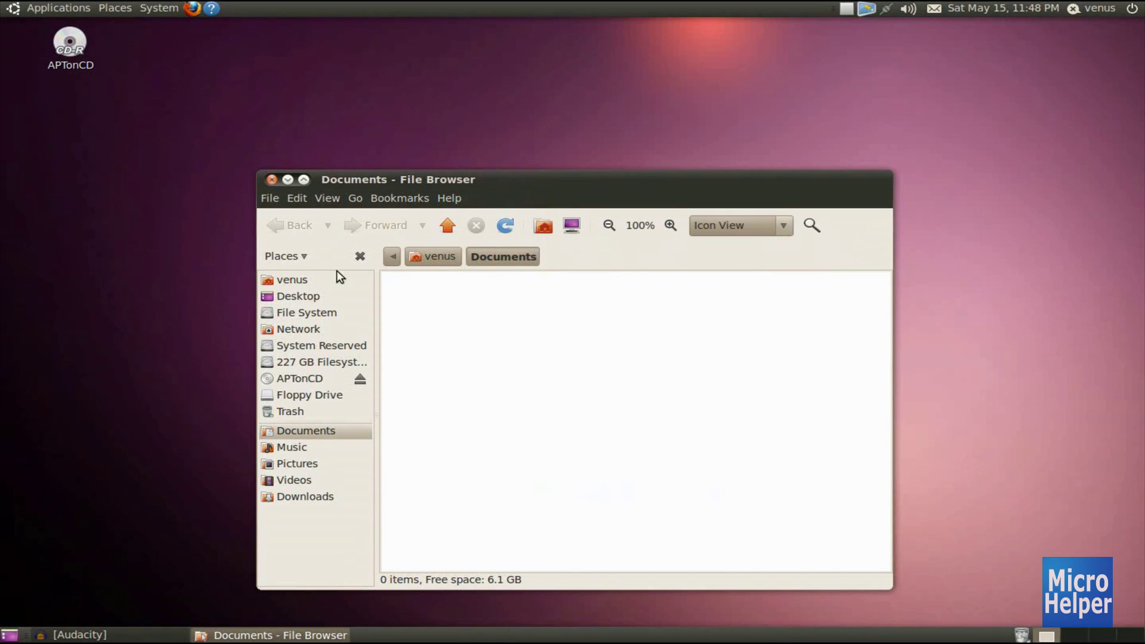
pyautogui.click(271, 180)
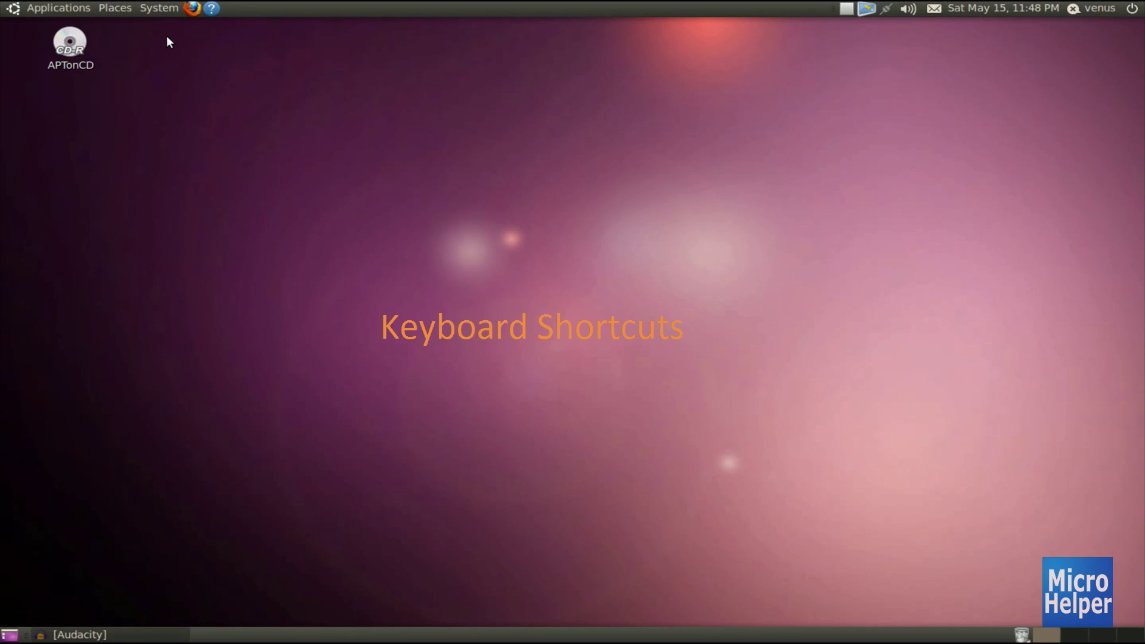
# Step: In Keyboard Shortcuts, assign Ctrl+Alt+Delete to Run a terminal
pyautogui.click(164, 11)
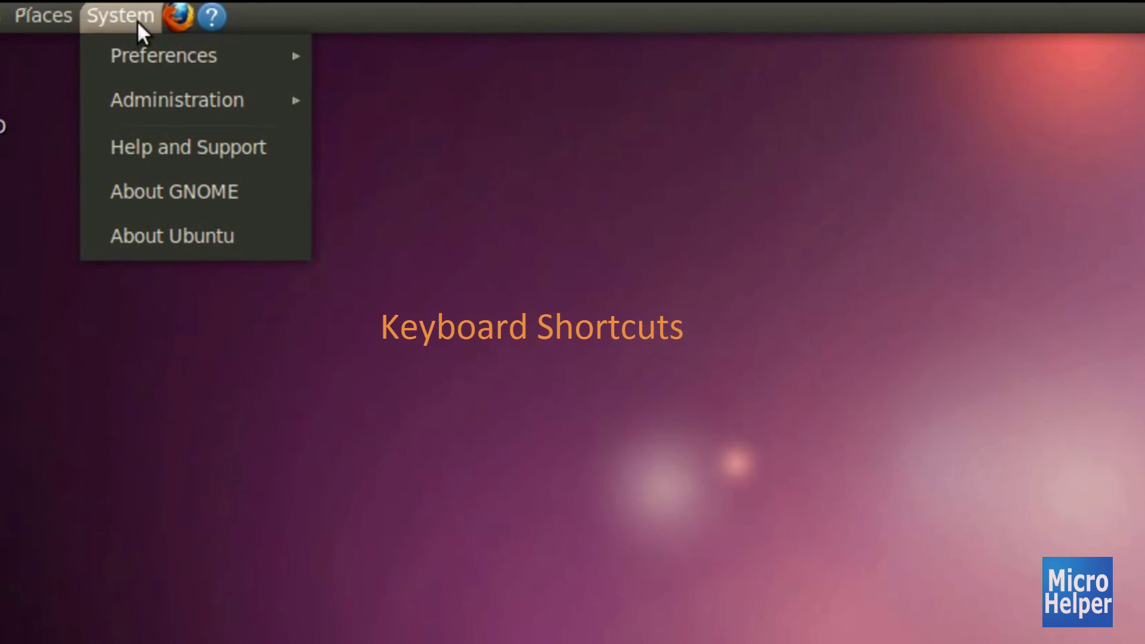
pyautogui.moveTo(179, 34)
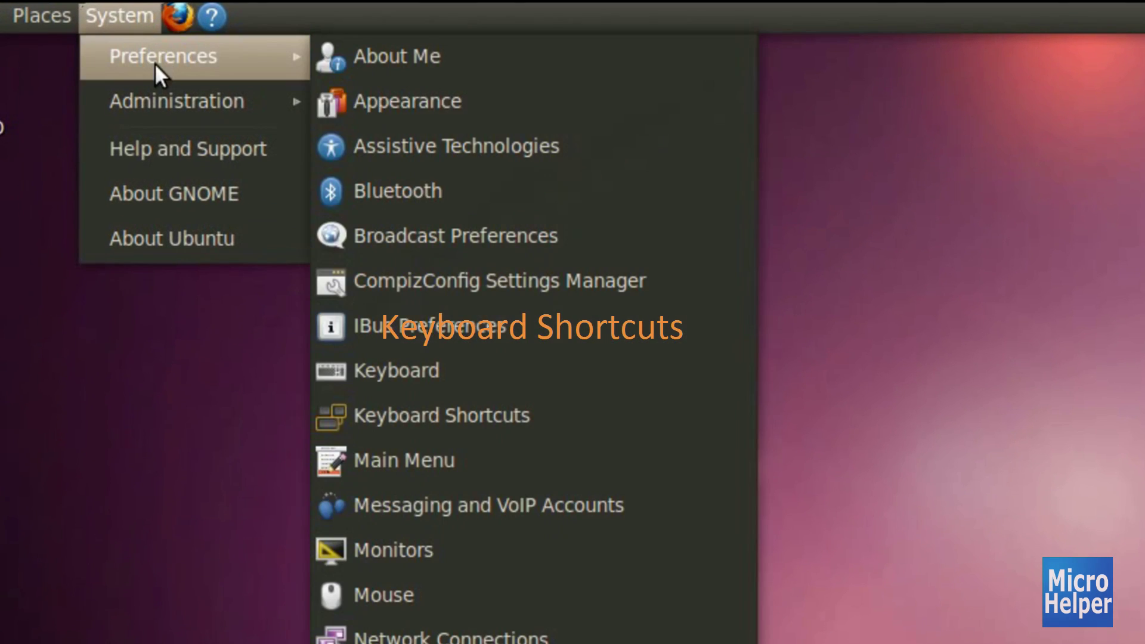
pyautogui.click(464, 416)
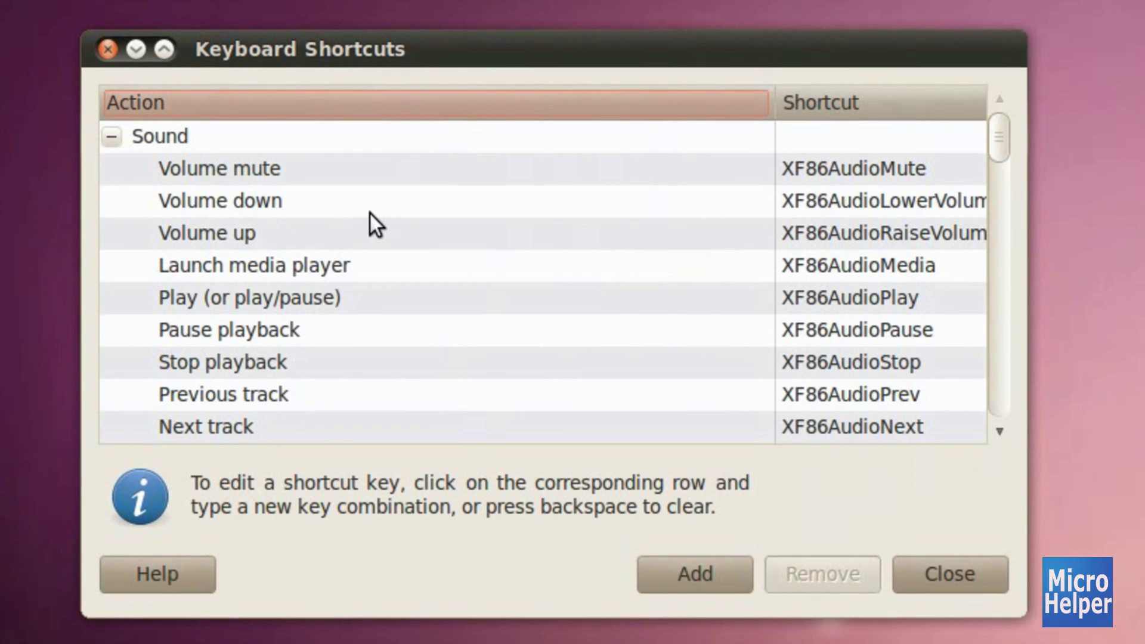
pyautogui.scroll(-10, 369, 213)
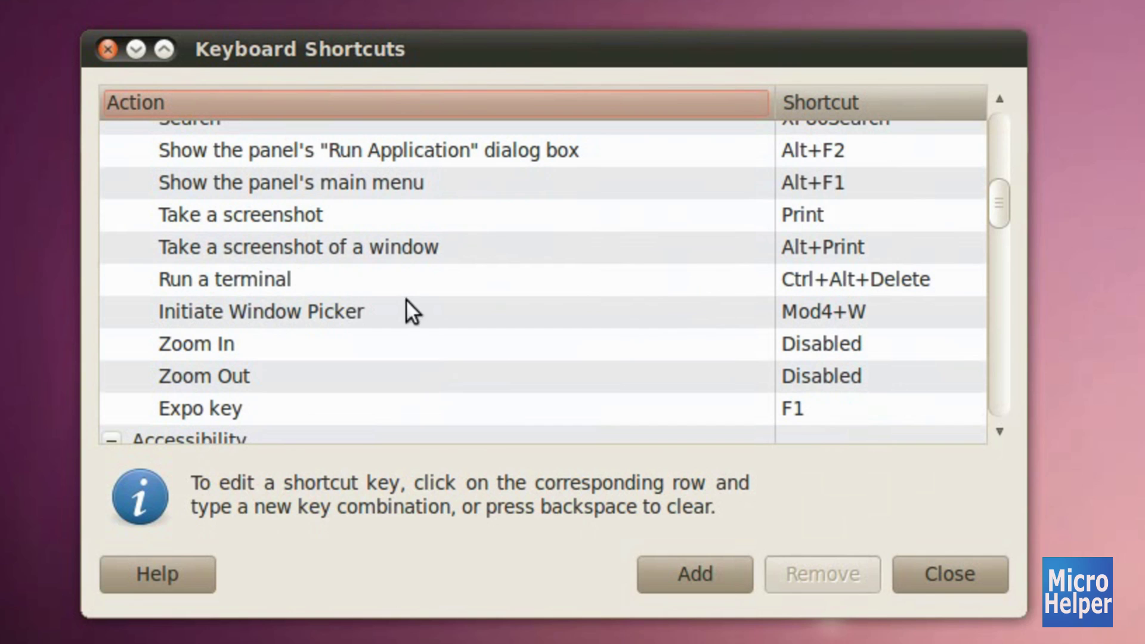
pyautogui.click(298, 279)
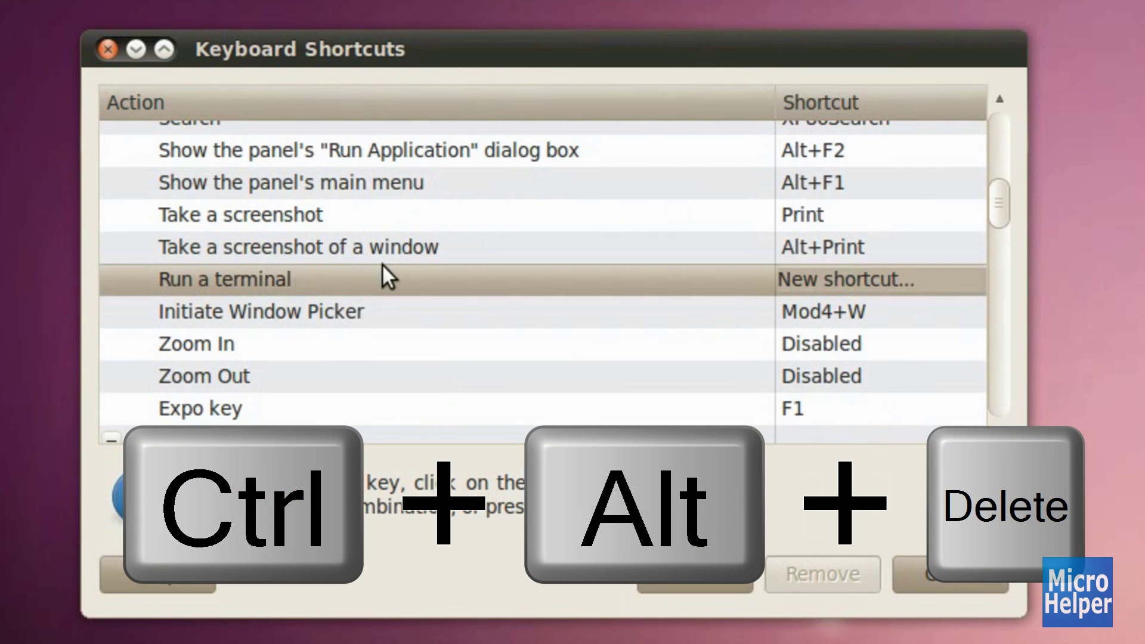
pyautogui.hotkey('ctrl', 'alt', 'Delete')
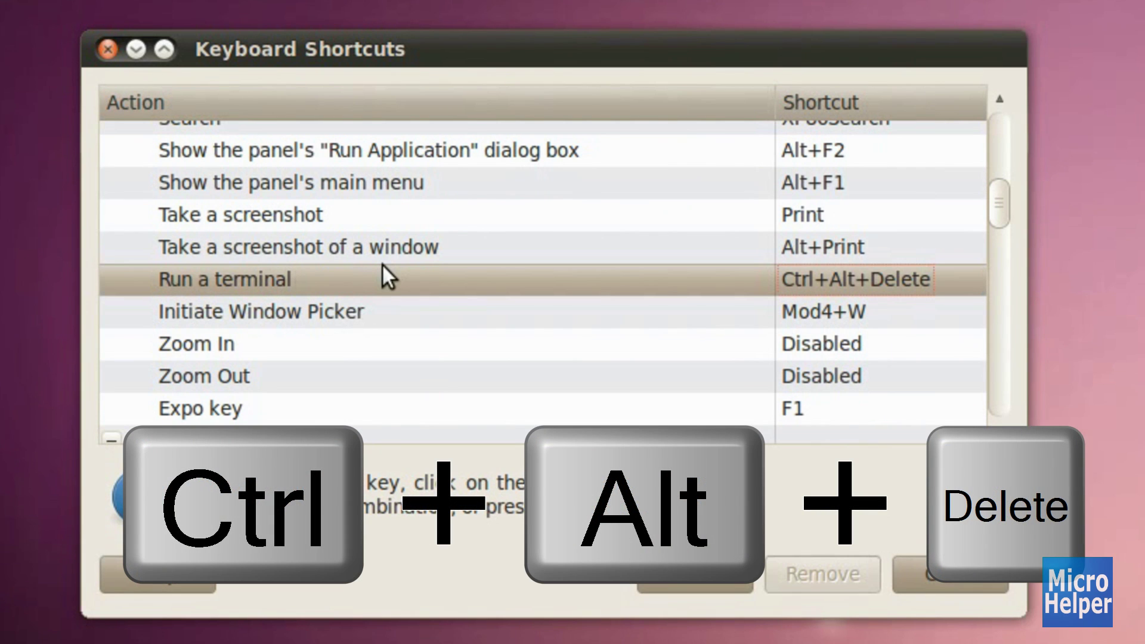
# Step: Keep F1 as the Expo key and press F1 to show the four-workspace overview
pyautogui.scroll(-1, 382, 264)
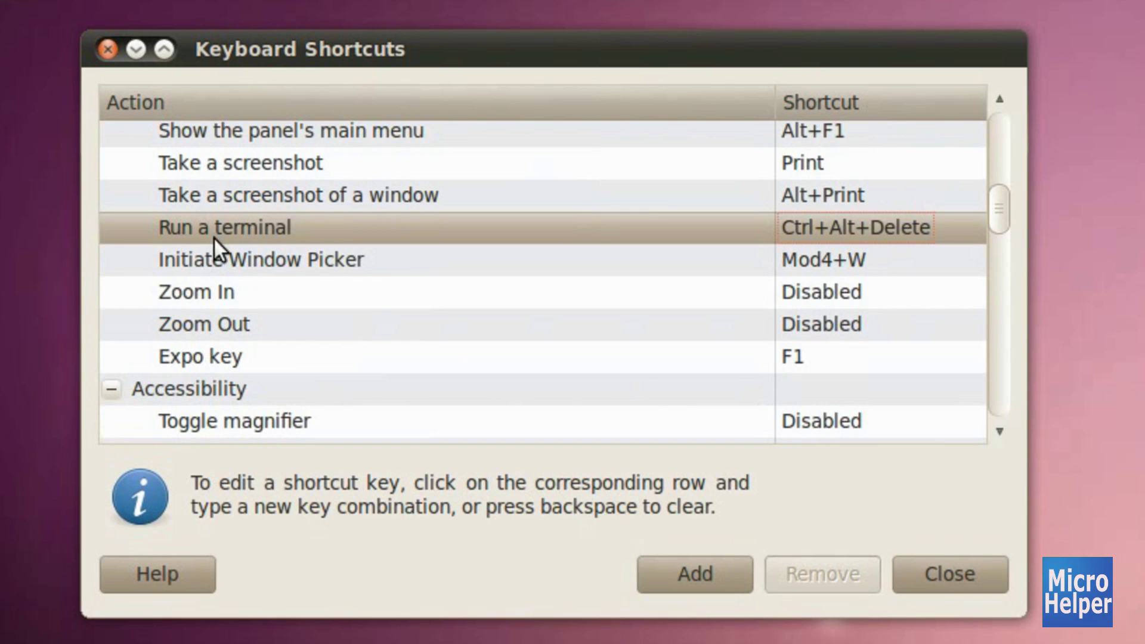
pyautogui.click(195, 359)
pyautogui.press('F1')
pyautogui.click(213, 353)
pyautogui.press('F1')
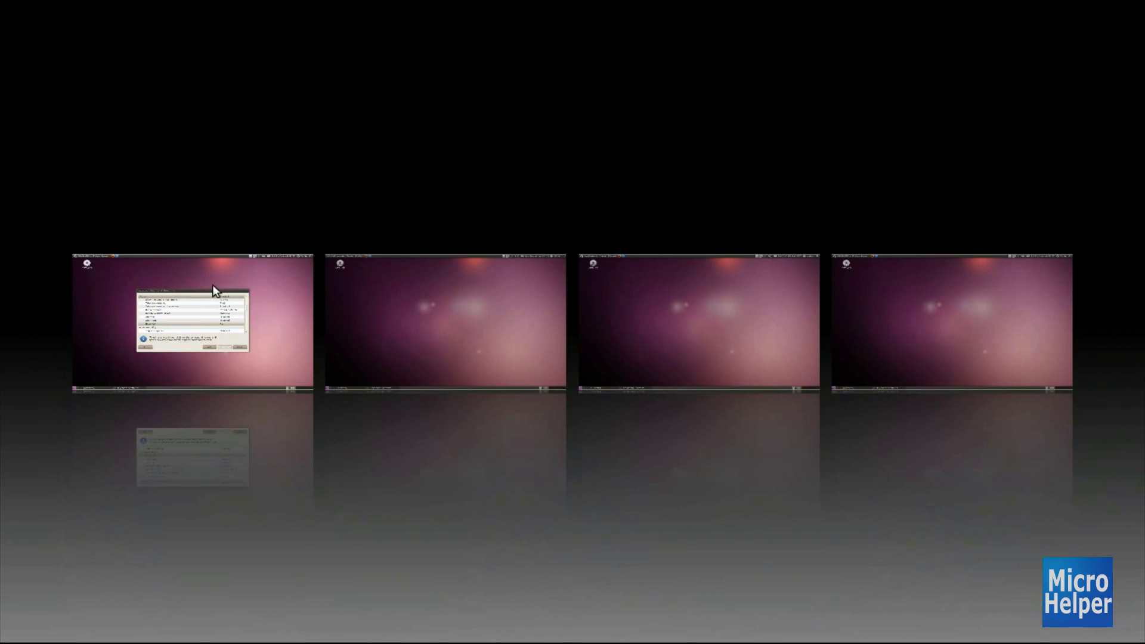
# Step: Open Pictures on workspace 1, move it with Ctrl+Shift+Alt+Right, and enter workspace 2
pyautogui.click(286, 332)
pyautogui.click(115, 8)
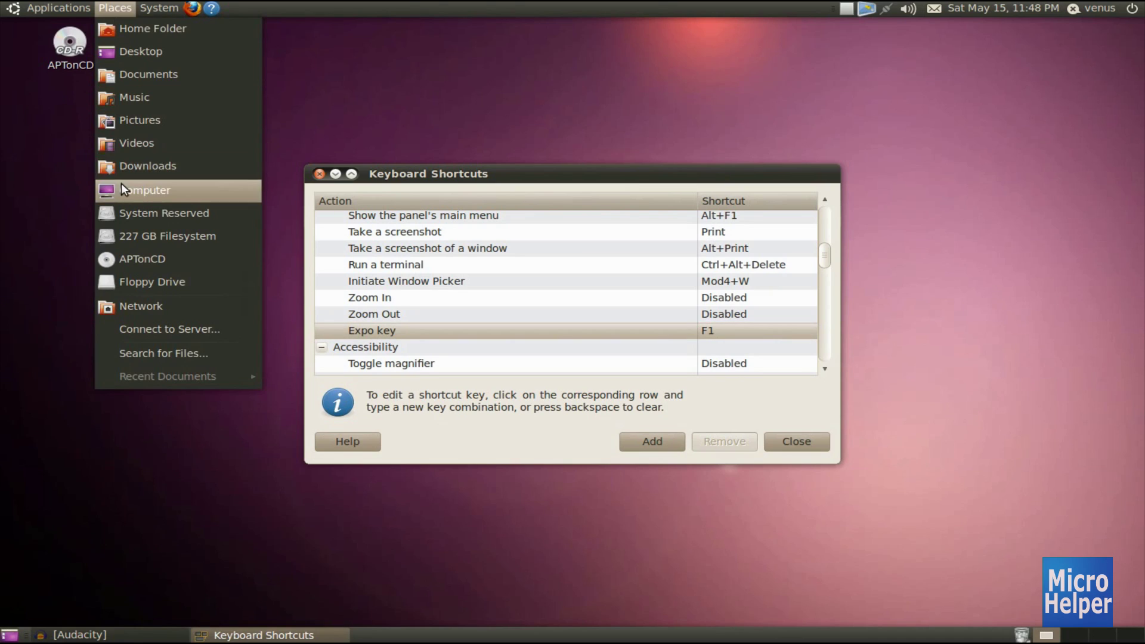
pyautogui.click(126, 119)
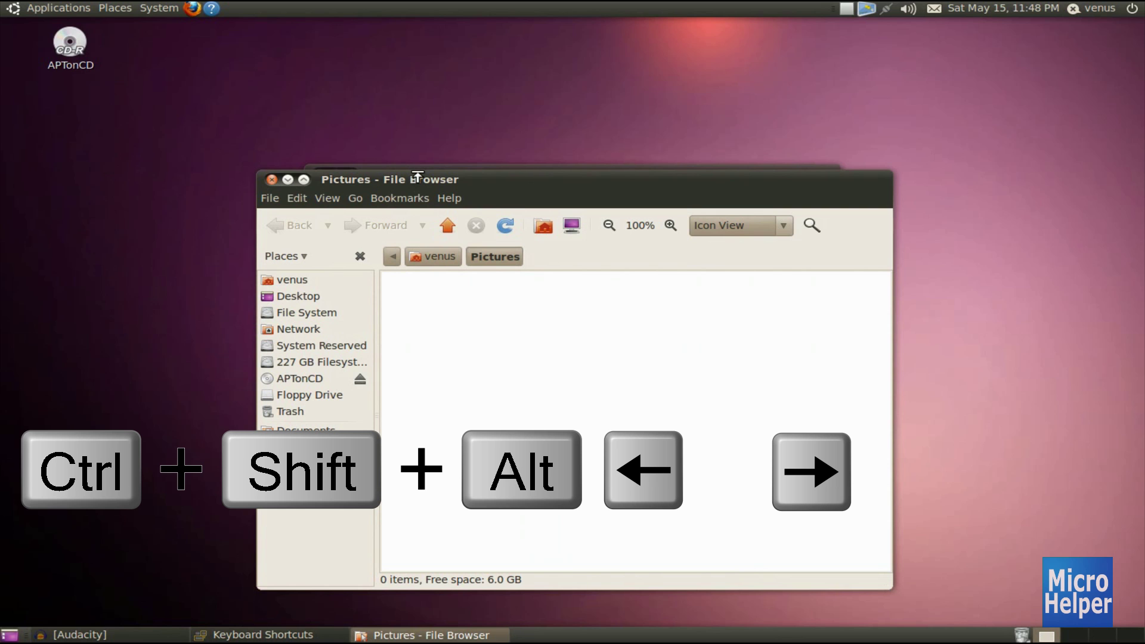
pyautogui.hotkey('ctrl', 'shift', 'alt', 'Right')
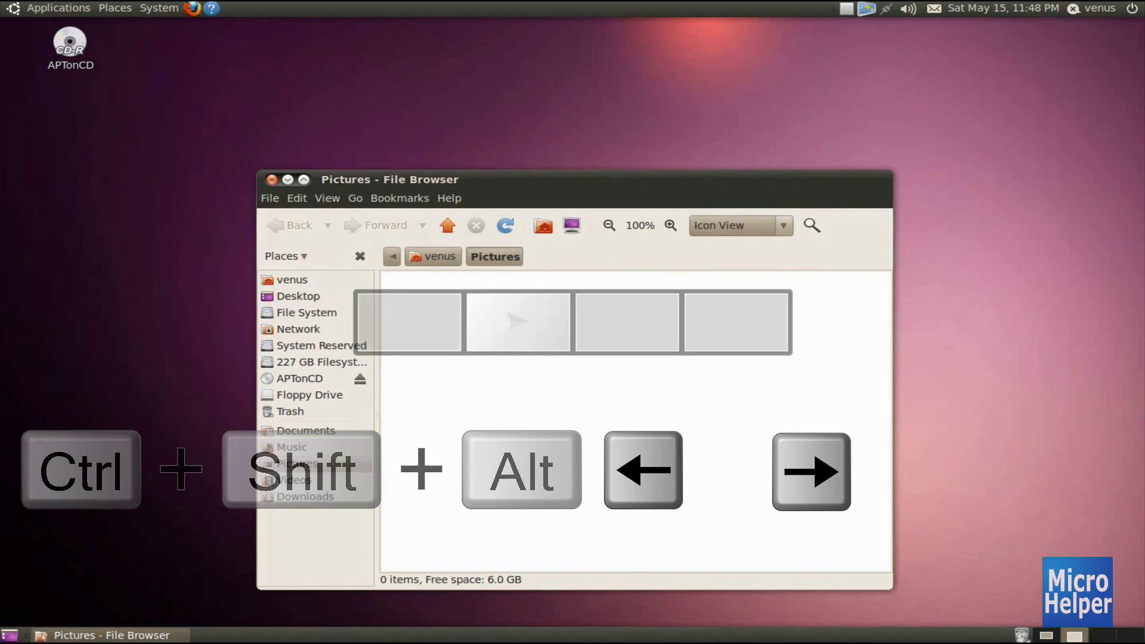
pyautogui.press('super+e')
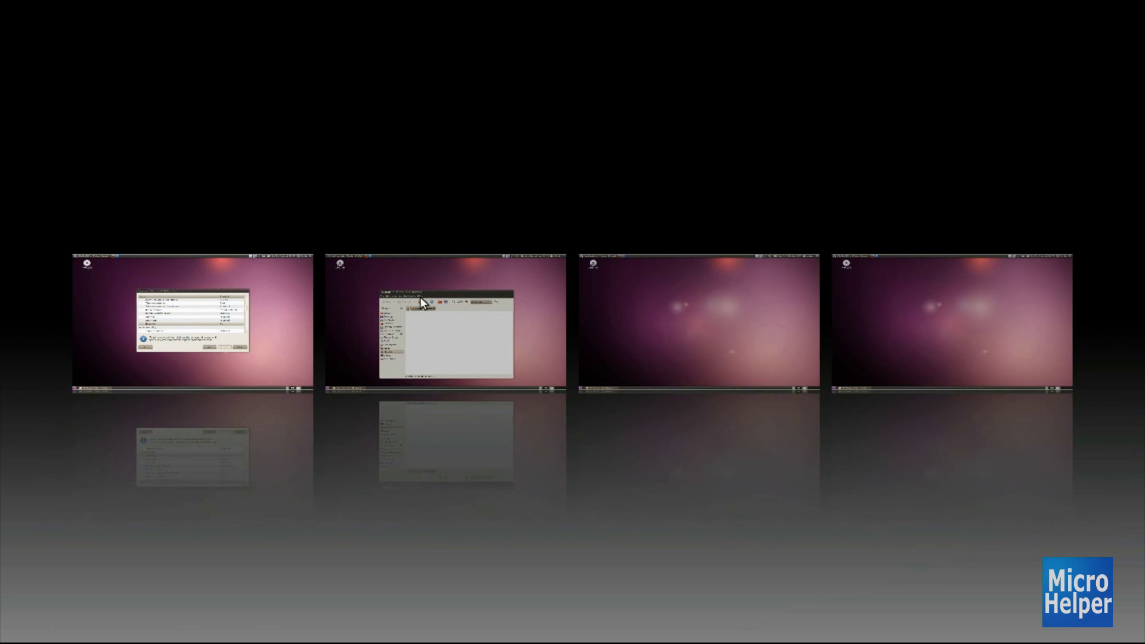
pyautogui.click(253, 305)
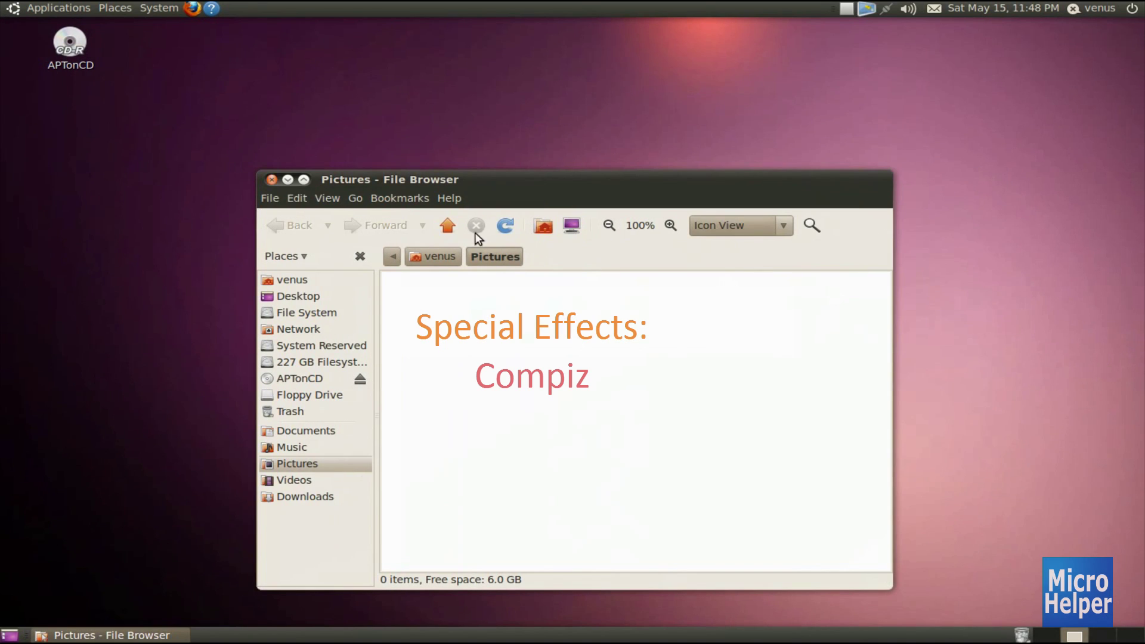
pyautogui.click(273, 179)
pyautogui.hotkey('ctrl', 'alt', 'Left')
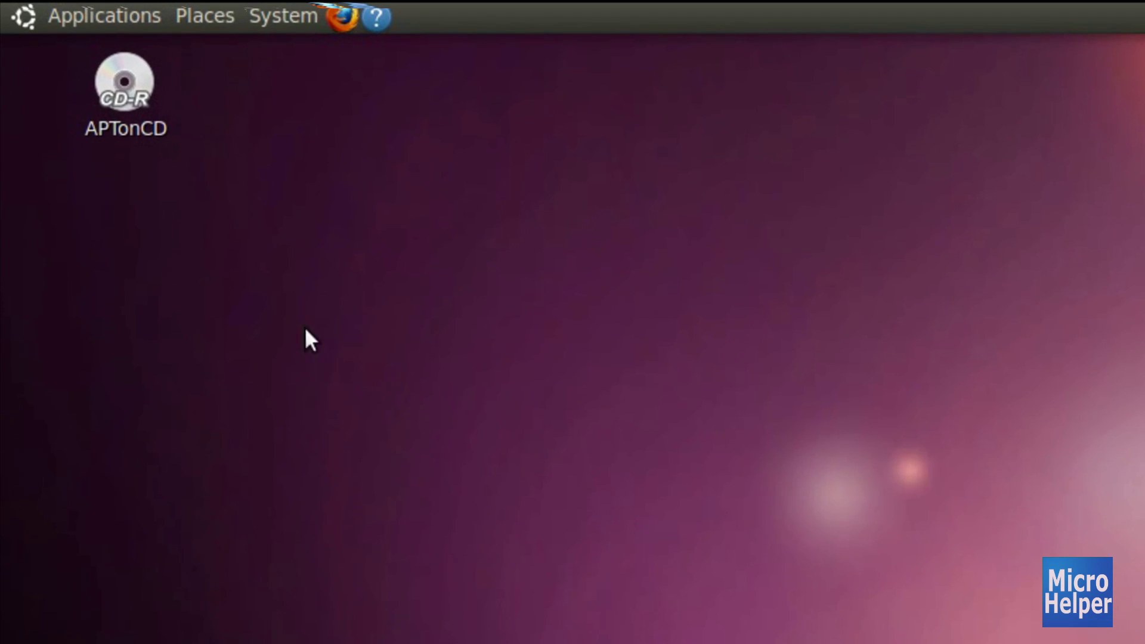
pyautogui.click(72, 24)
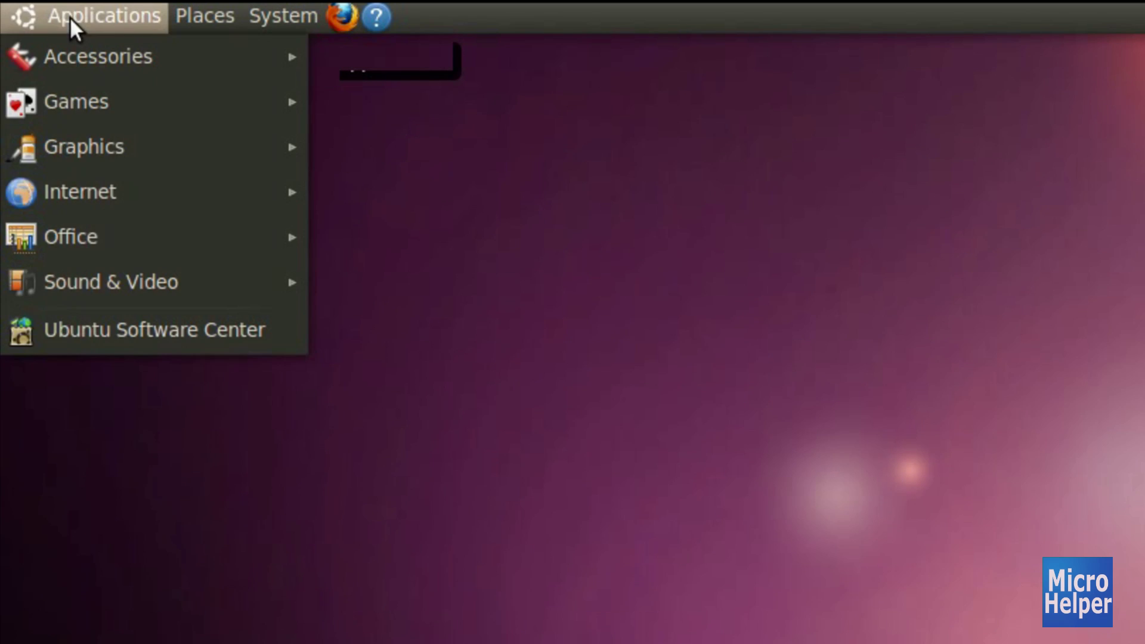
pyautogui.click(141, 342)
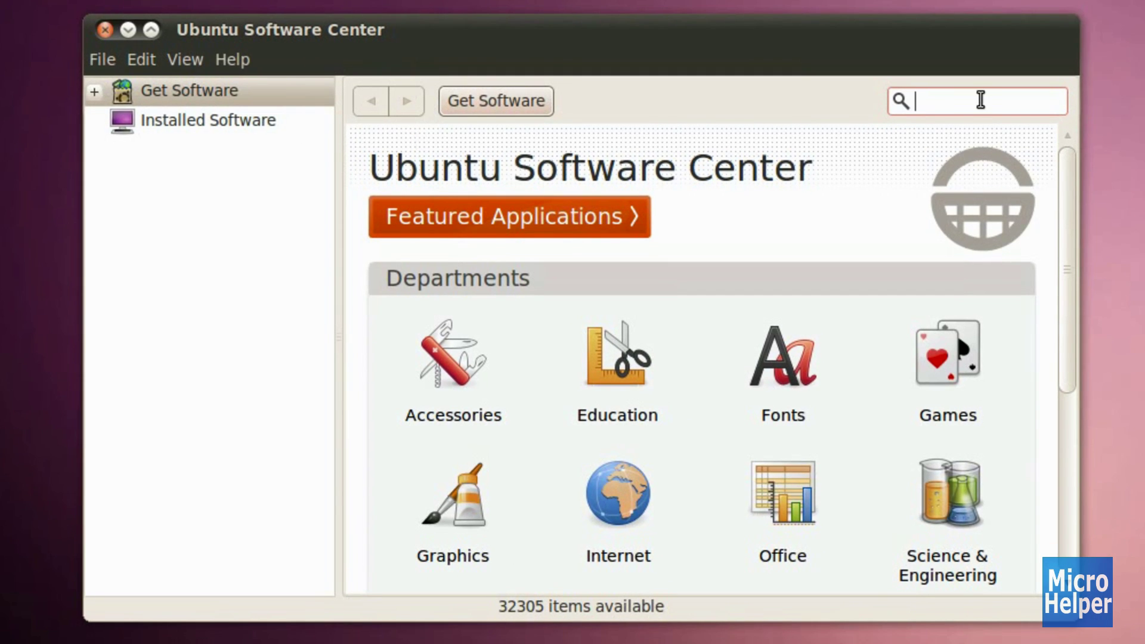
pyautogui.write('cokmpl')
pyautogui.press('BackSpace')
pyautogui.press('BackSpace')
pyautogui.press('BackSpace')
pyautogui.press('BackSpace')
pyautogui.write('mpiz')
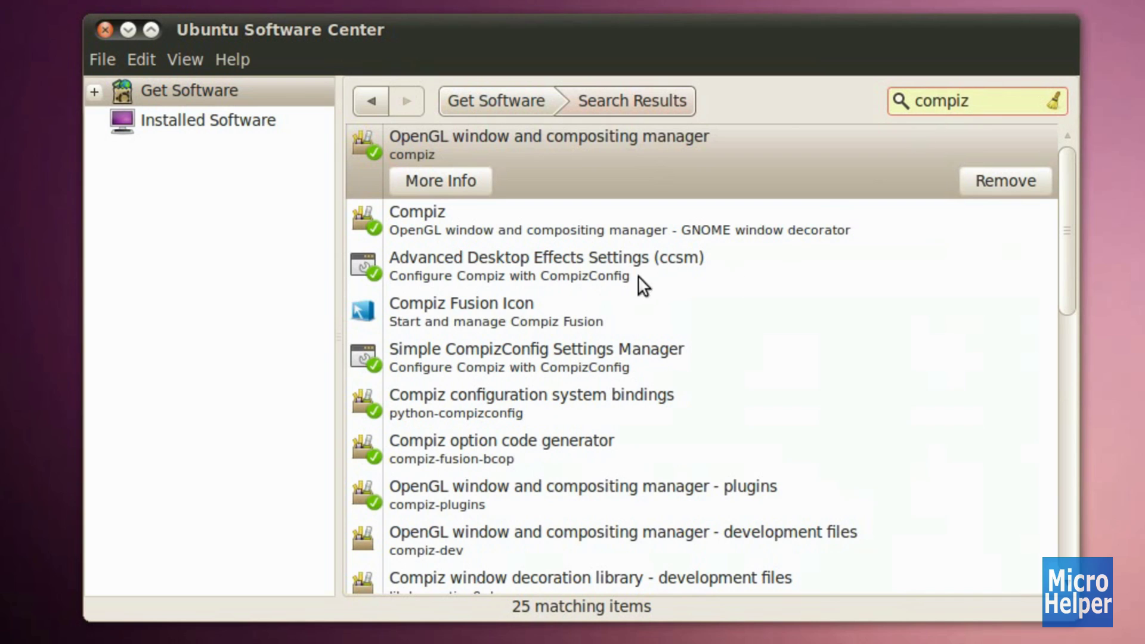
pyautogui.click(516, 274)
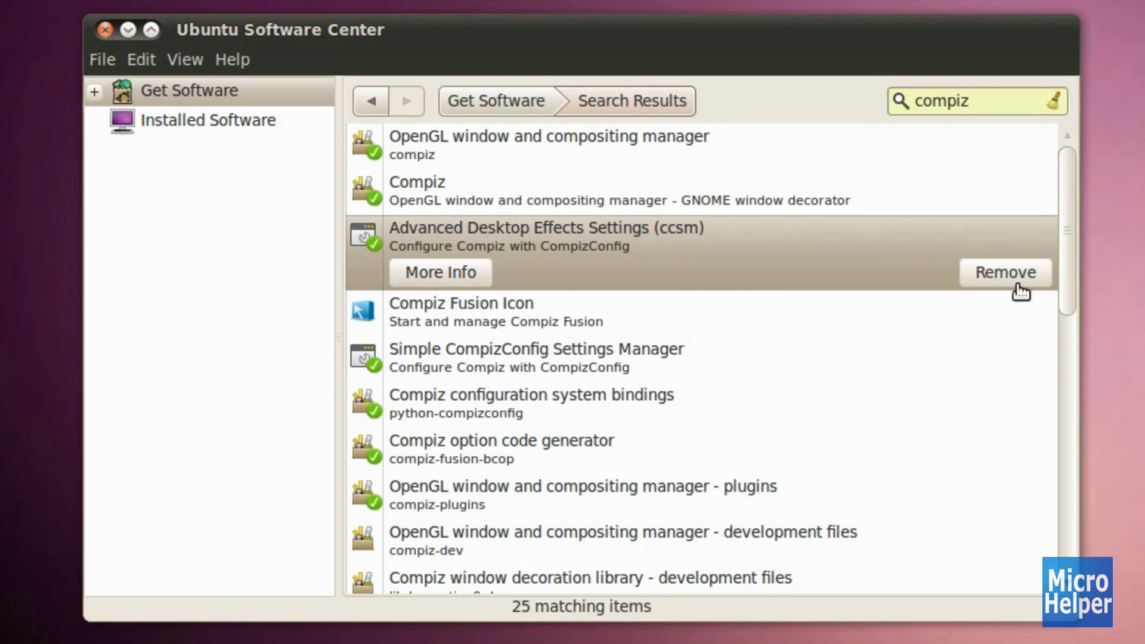
pyautogui.click(565, 352)
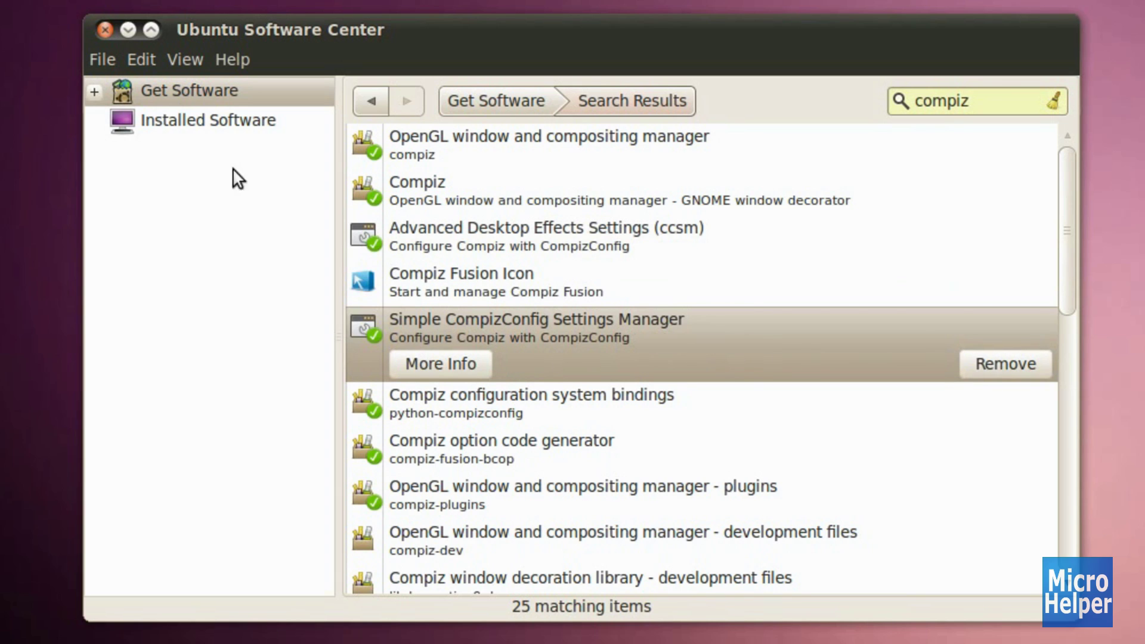
pyautogui.click(468, 230)
pyautogui.click(488, 322)
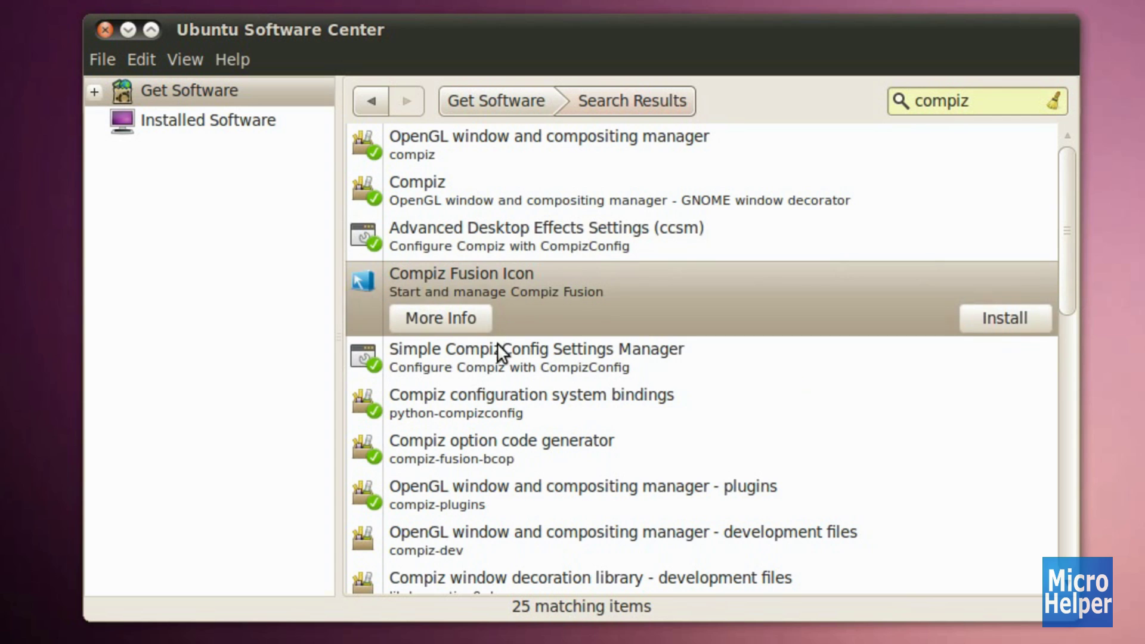
pyautogui.click(497, 350)
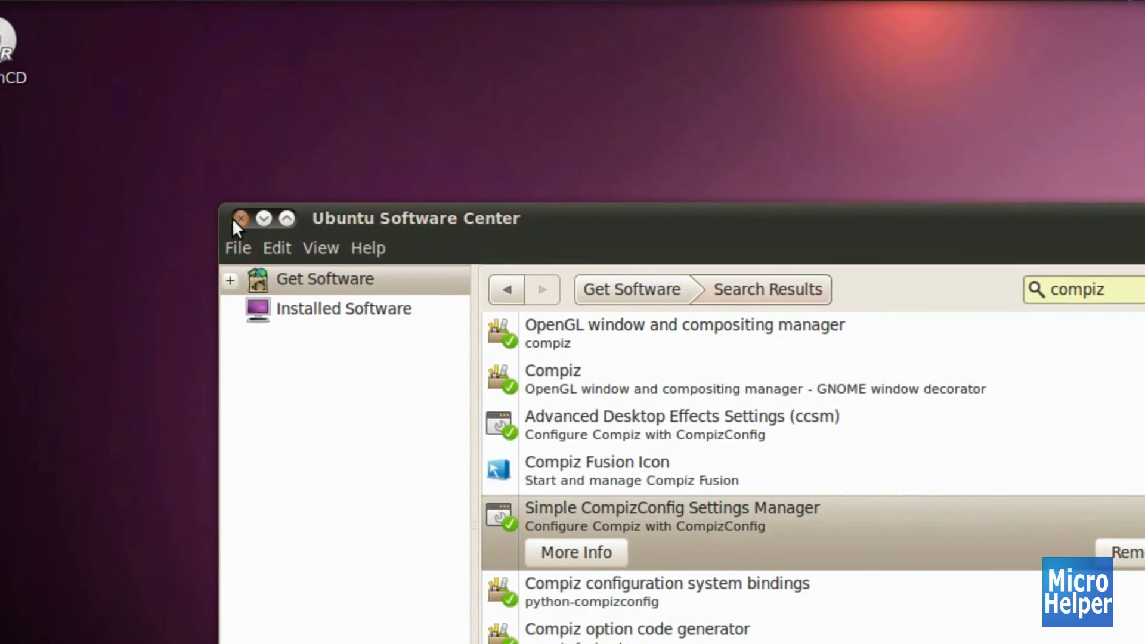
pyautogui.click(105, 30)
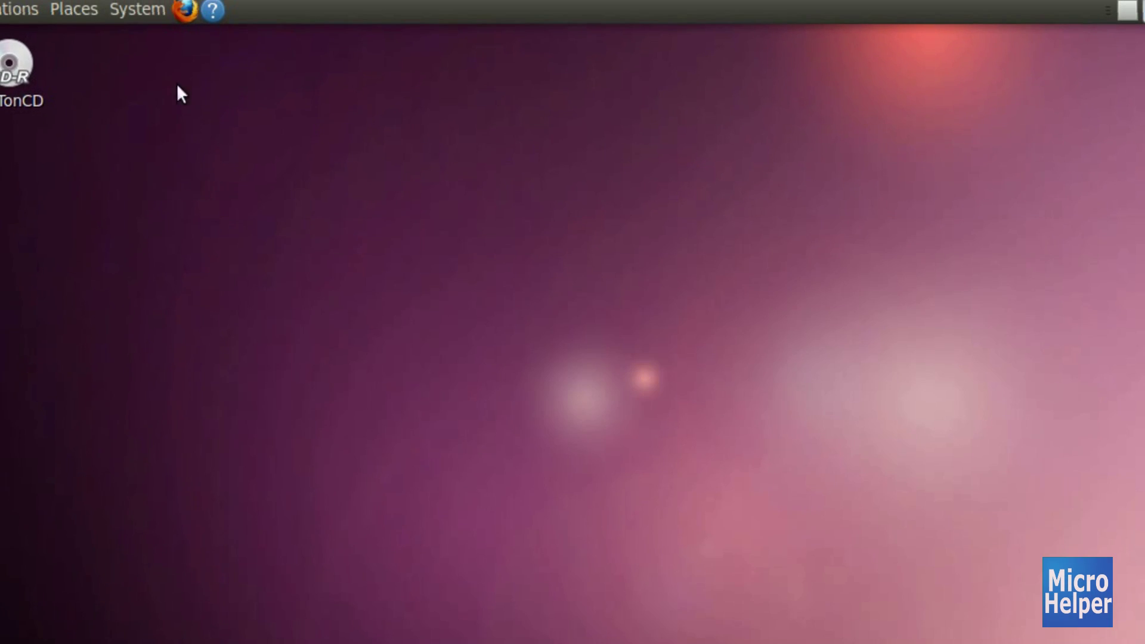
# Step: Launch Synaptic Package Manager, resize its window, and search for 'compiz' packages
pyautogui.click(146, 9)
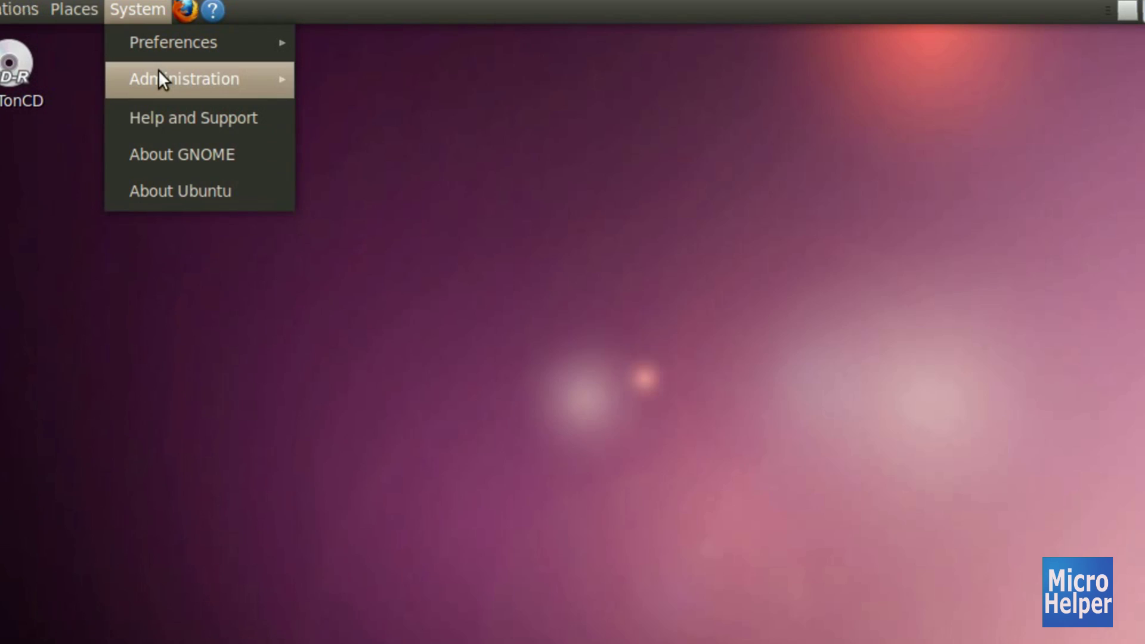
pyautogui.moveTo(158, 72)
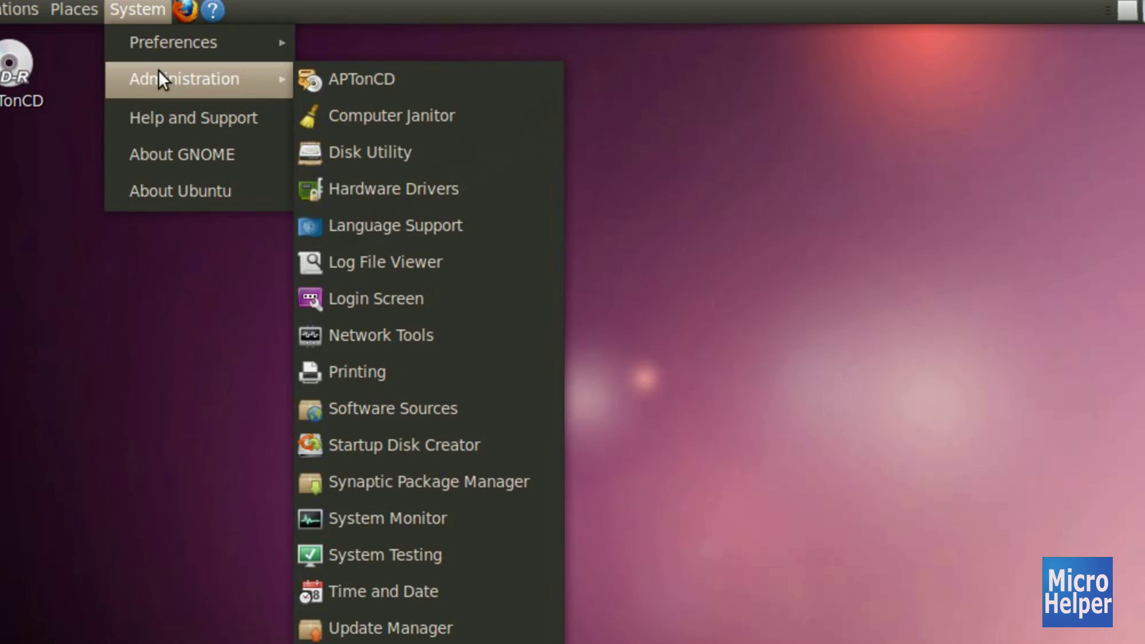
pyautogui.click(454, 480)
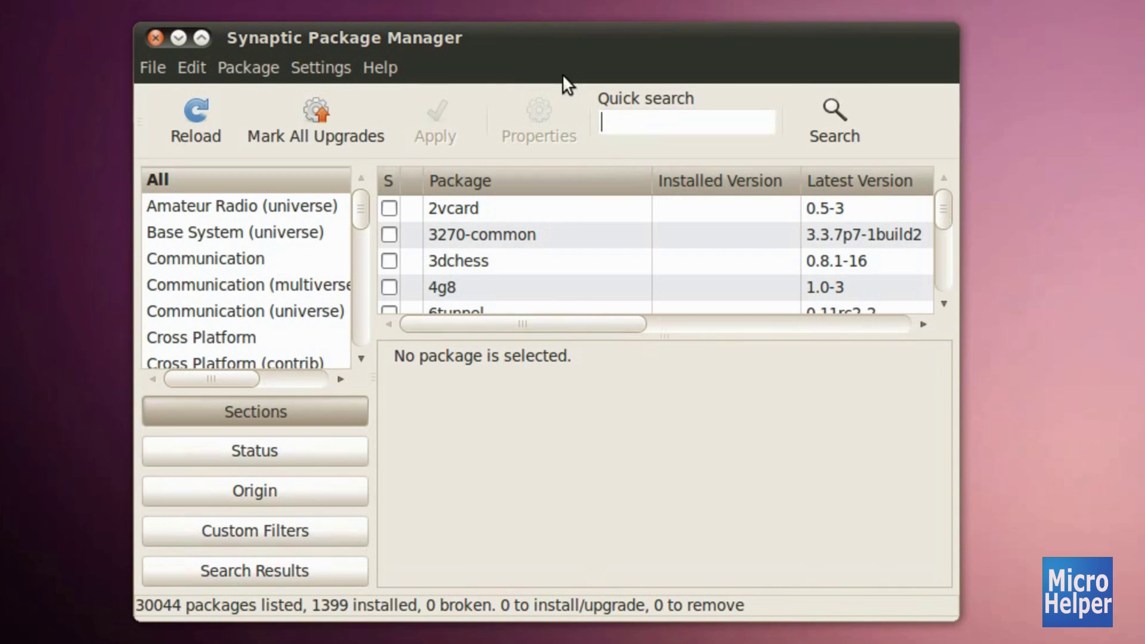
pyautogui.moveTo(959, 620); pyautogui.dragTo(858, 601)
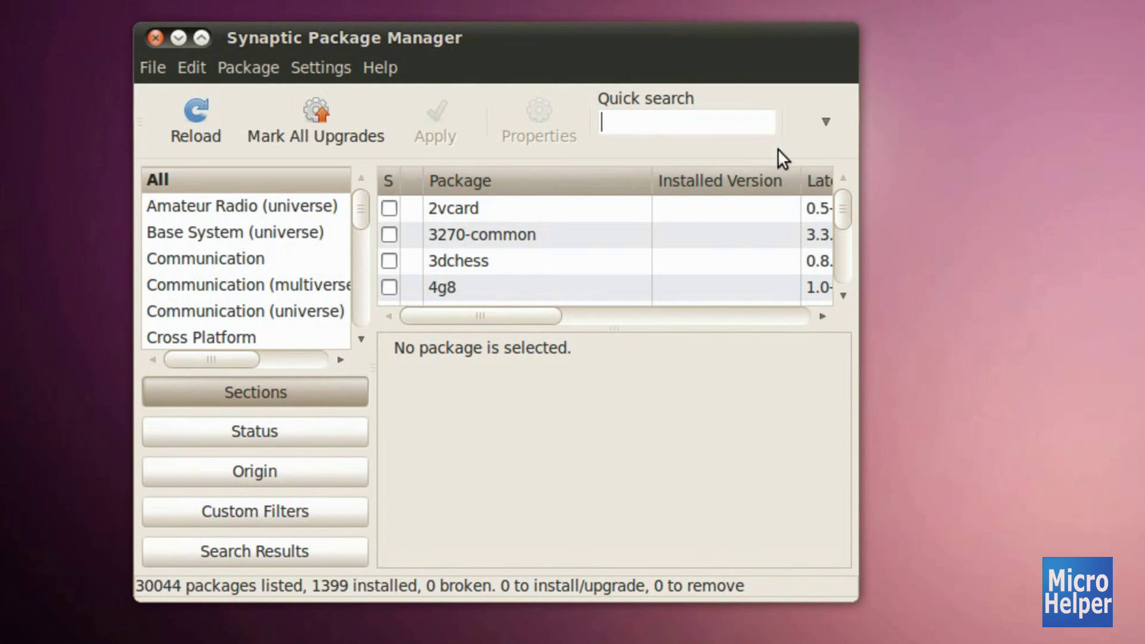
pyautogui.click(824, 137)
pyautogui.click(841, 171)
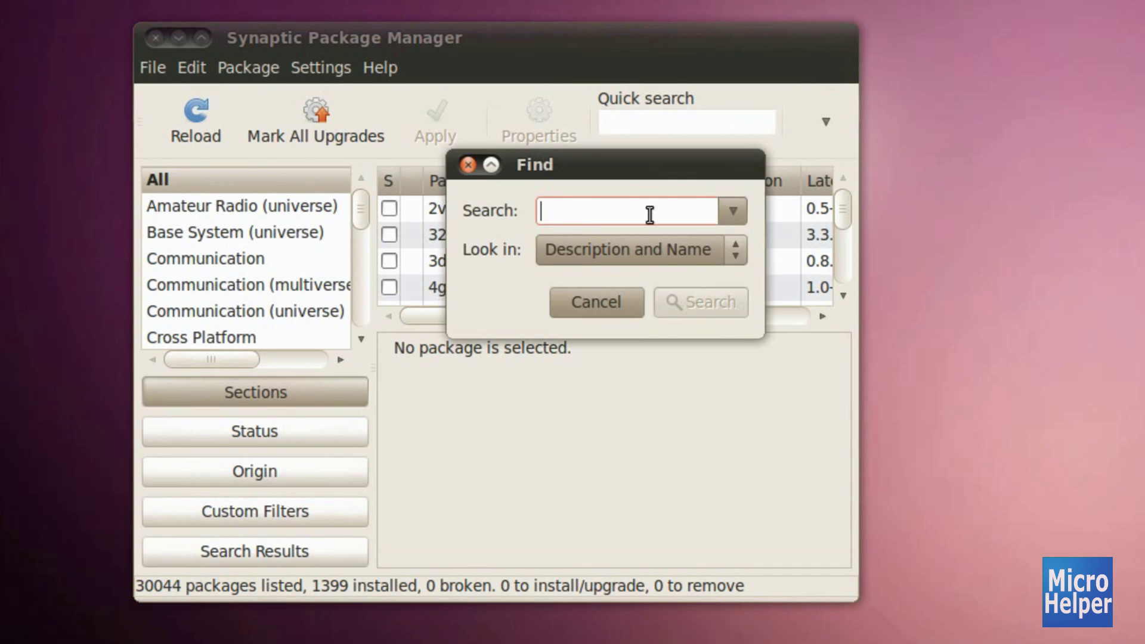
pyautogui.write('ci')
pyautogui.press('BackSpace')
pyautogui.write('omp')
pyautogui.press('Return')
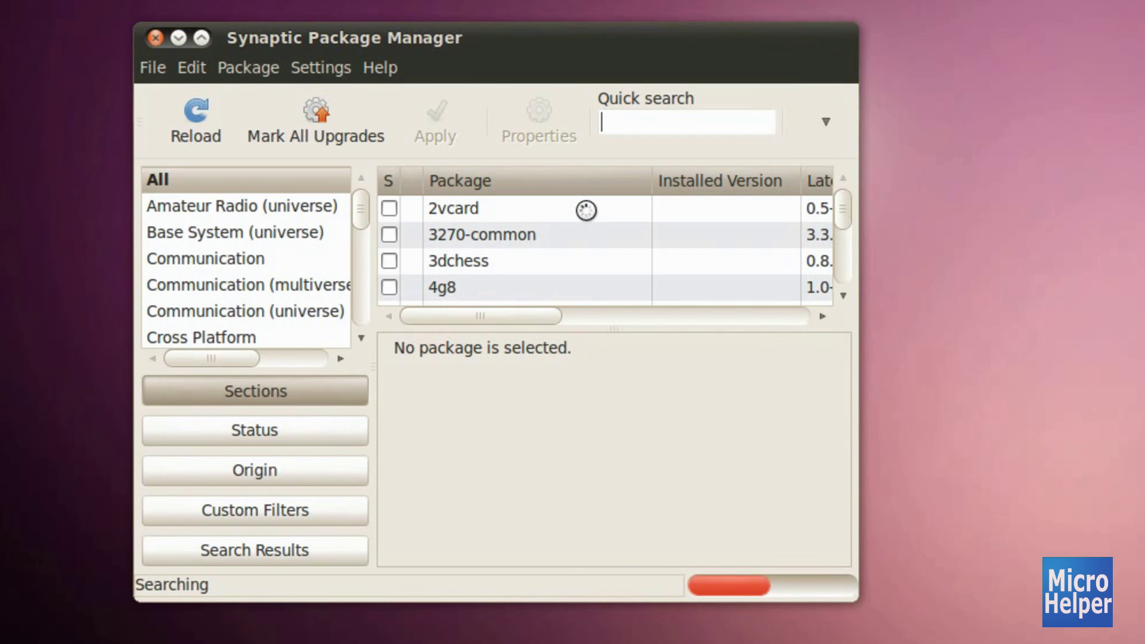
# Step: Try marking compiz-dev and another compiz package, declining their extra required packages
pyautogui.scroll(-2, 575, 214)
pyautogui.scroll(-4, 575, 226)
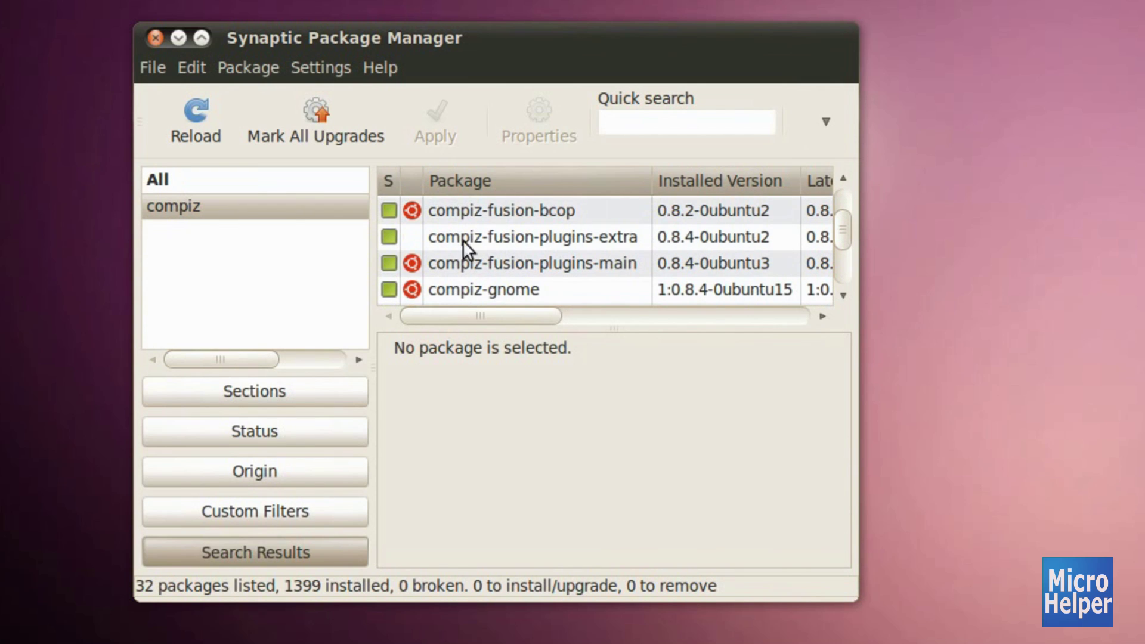
pyautogui.click(598, 236)
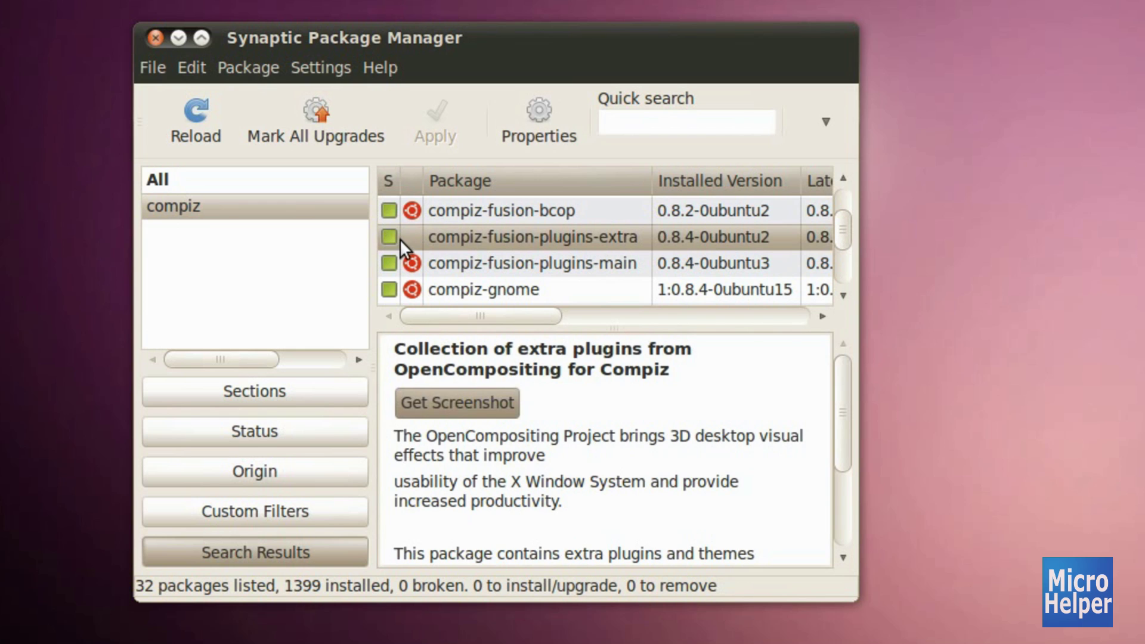
pyautogui.scroll(1, 396, 239)
pyautogui.click(386, 209)
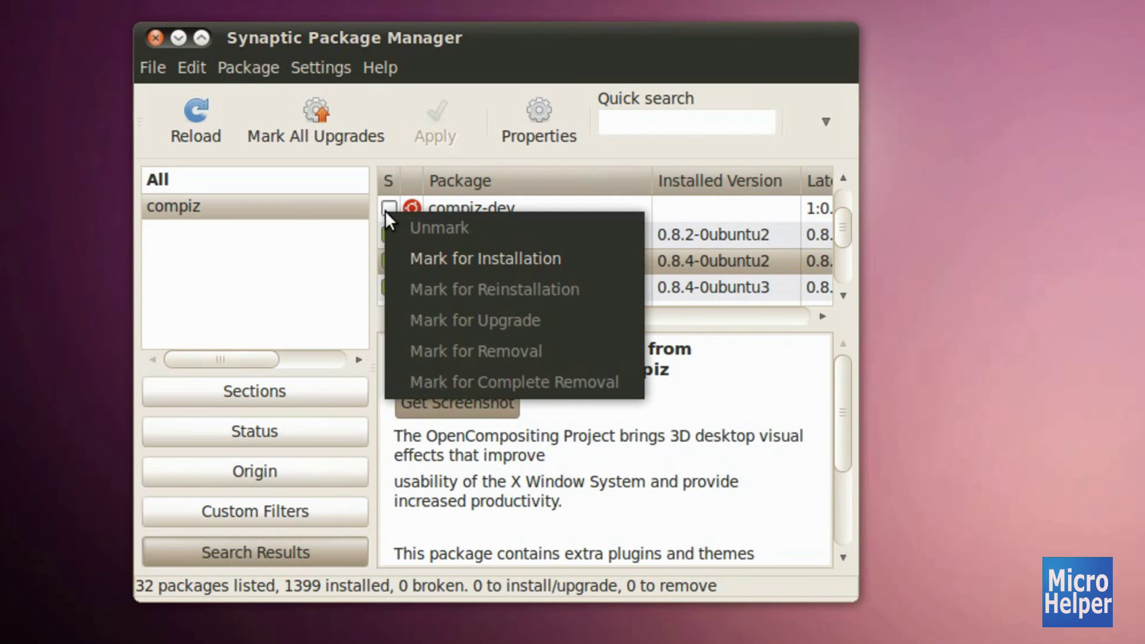
pyautogui.click(411, 257)
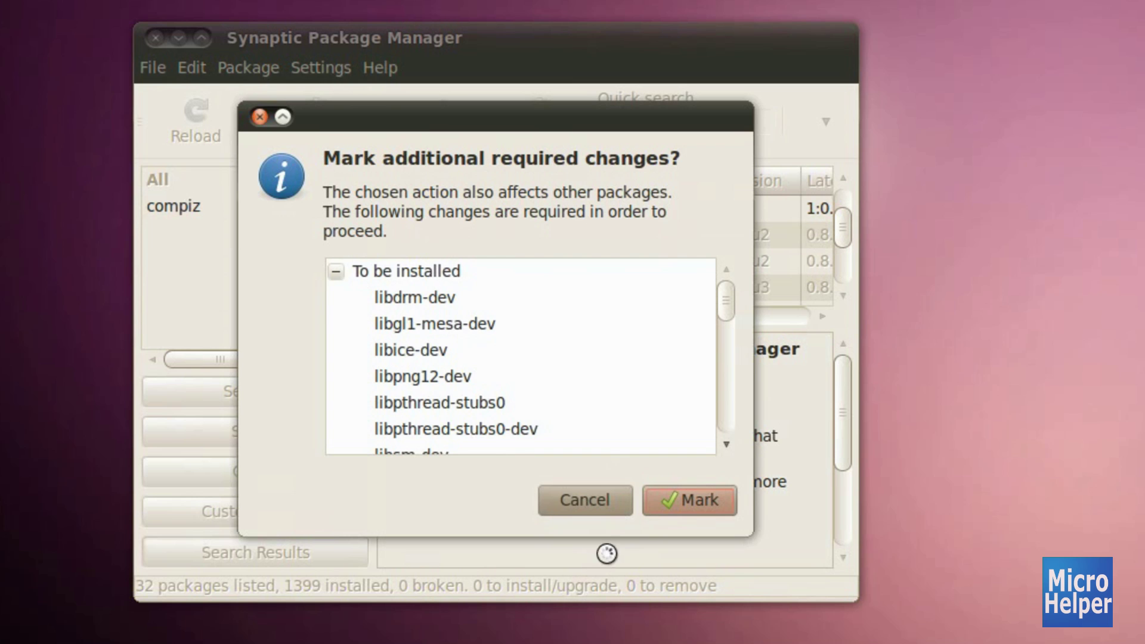
pyautogui.click(620, 500)
pyautogui.scroll(-3, 407, 242)
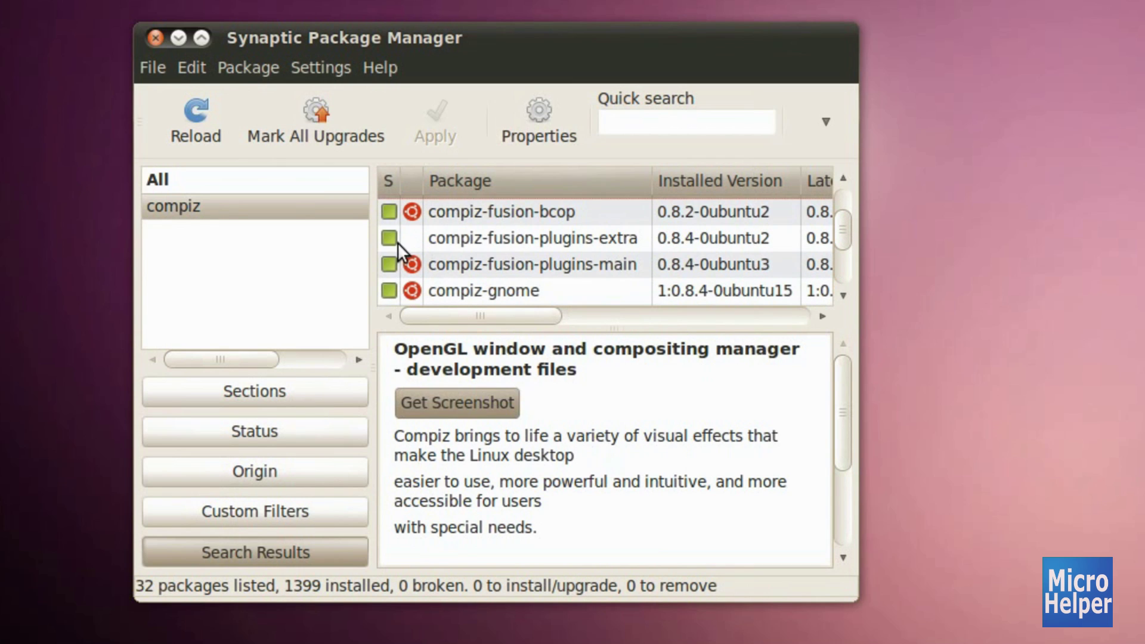
pyautogui.scroll(-3, 418, 257)
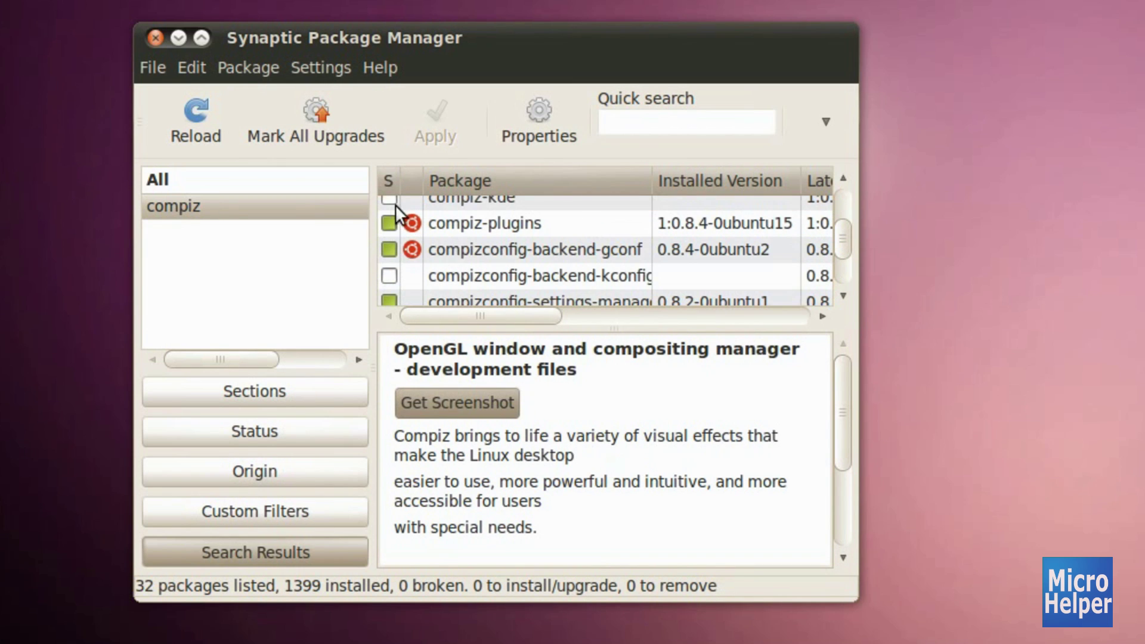
pyautogui.click(394, 222)
pyautogui.click(417, 243)
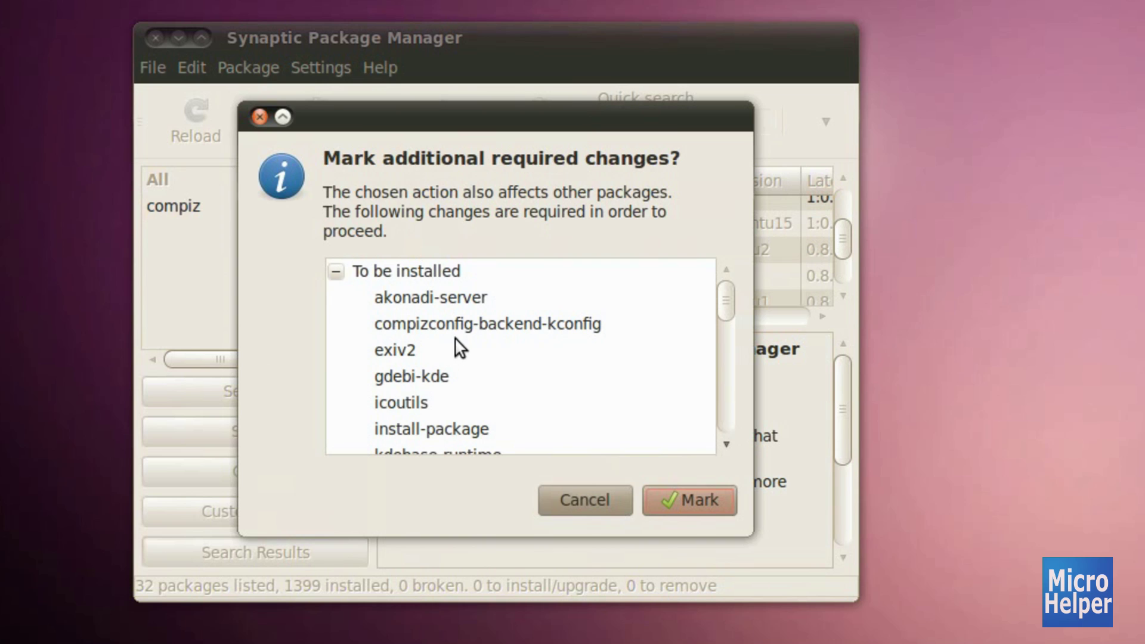
pyautogui.click(568, 488)
# Step: Mark emerald for installation, accepting libemeraldengine0 as well
pyautogui.scroll(-3, 560, 262)
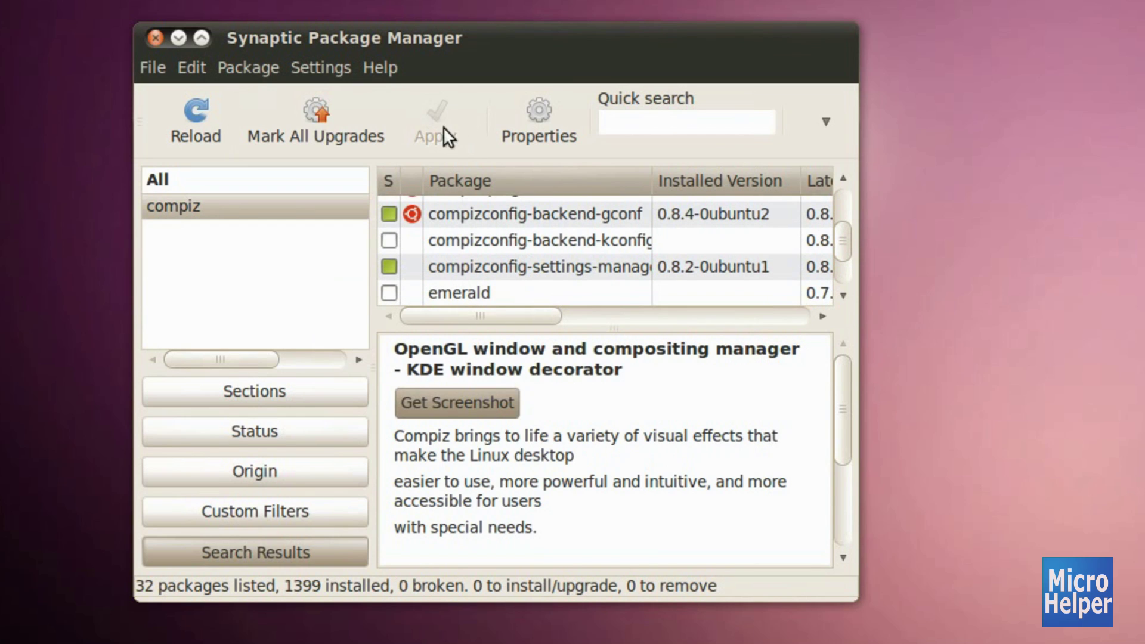
pyautogui.scroll(-3, 613, 234)
pyautogui.scroll(2, 538, 244)
pyautogui.rightClick(391, 247)
pyautogui.click(427, 291)
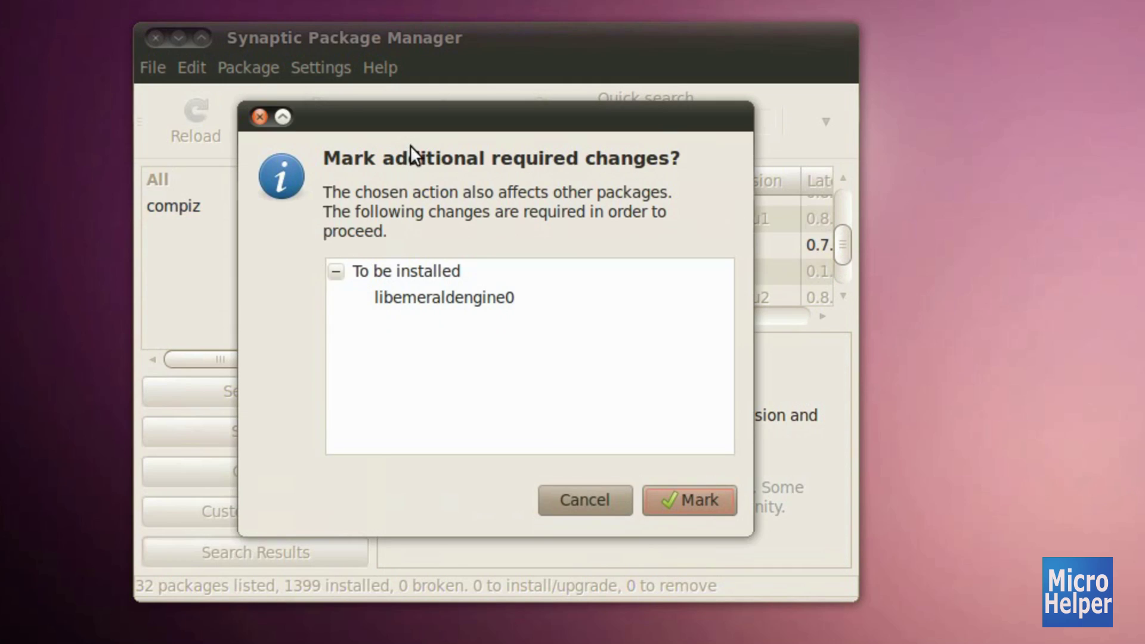
pyautogui.click(699, 507)
# Step: Apply the changes to install the 2 packages and dismiss the success notice
pyautogui.click(435, 123)
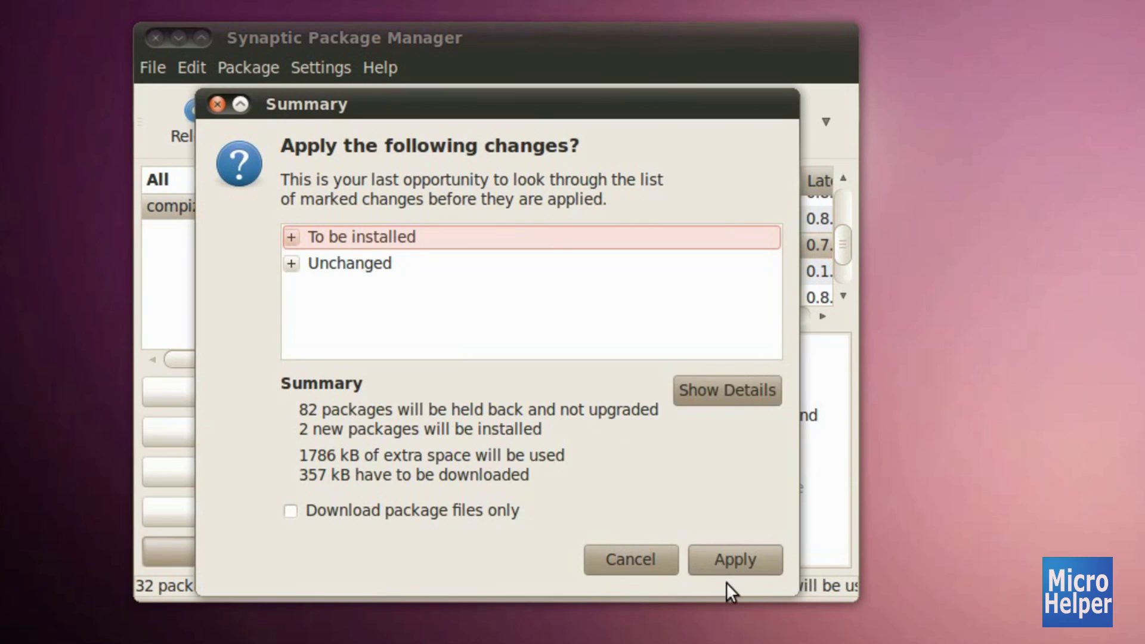
pyautogui.click(718, 559)
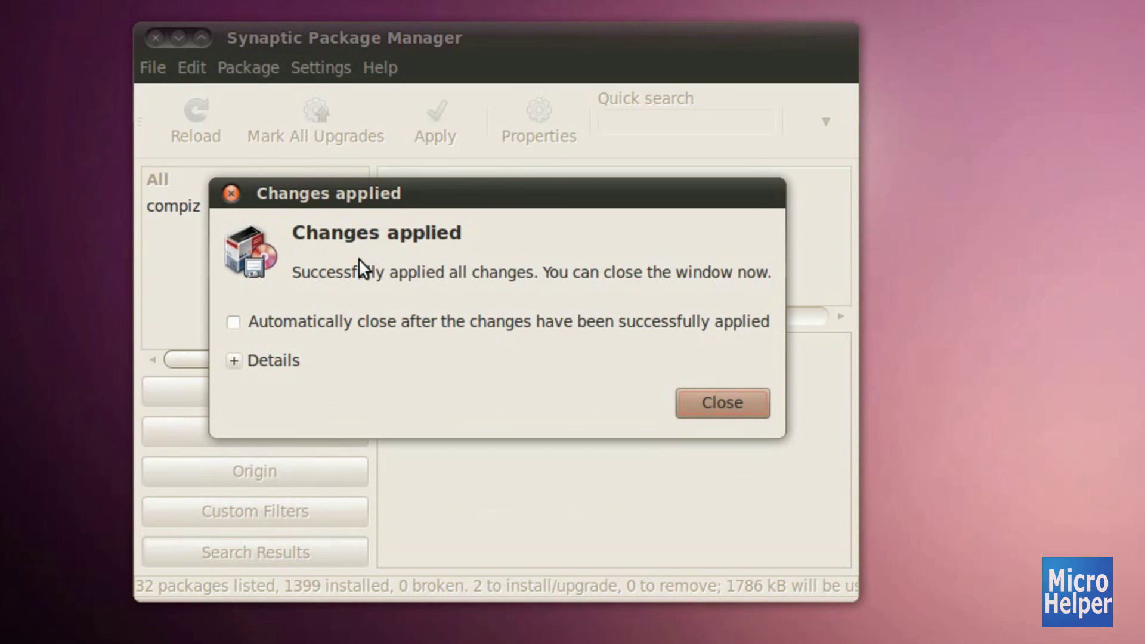
pyautogui.click(724, 403)
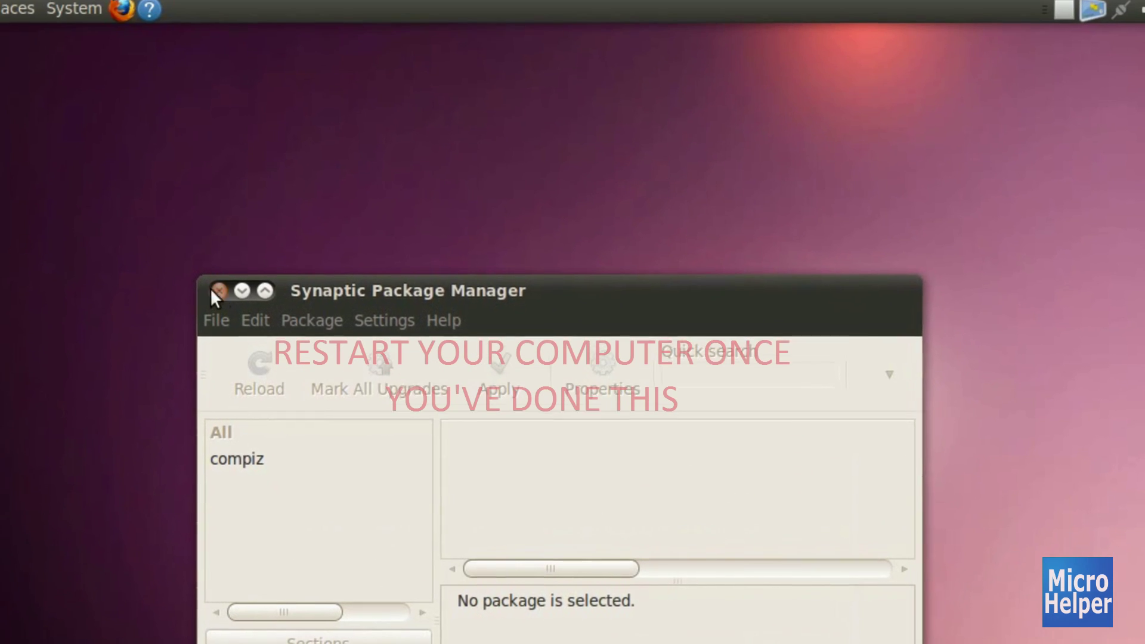
# Step: Close Synaptic, launch Simple CompizConfig Settings Manager, and switch to the Ultimate profile
pyautogui.click(72, 11)
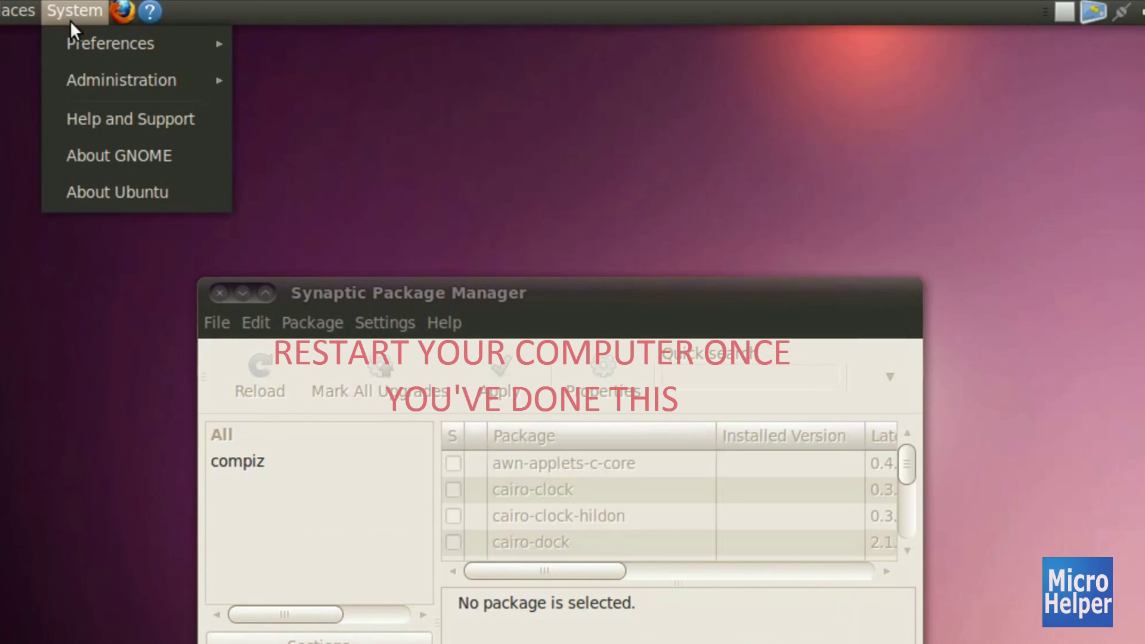
pyautogui.click(209, 297)
pyautogui.click(219, 293)
pyautogui.click(95, 12)
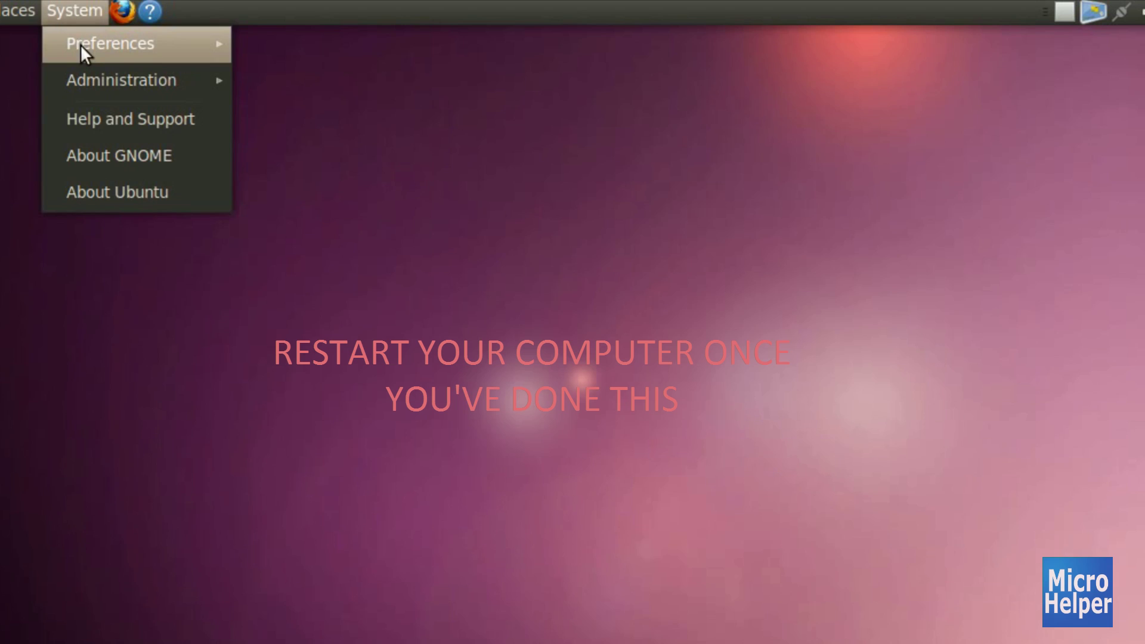
pyautogui.moveTo(79, 43)
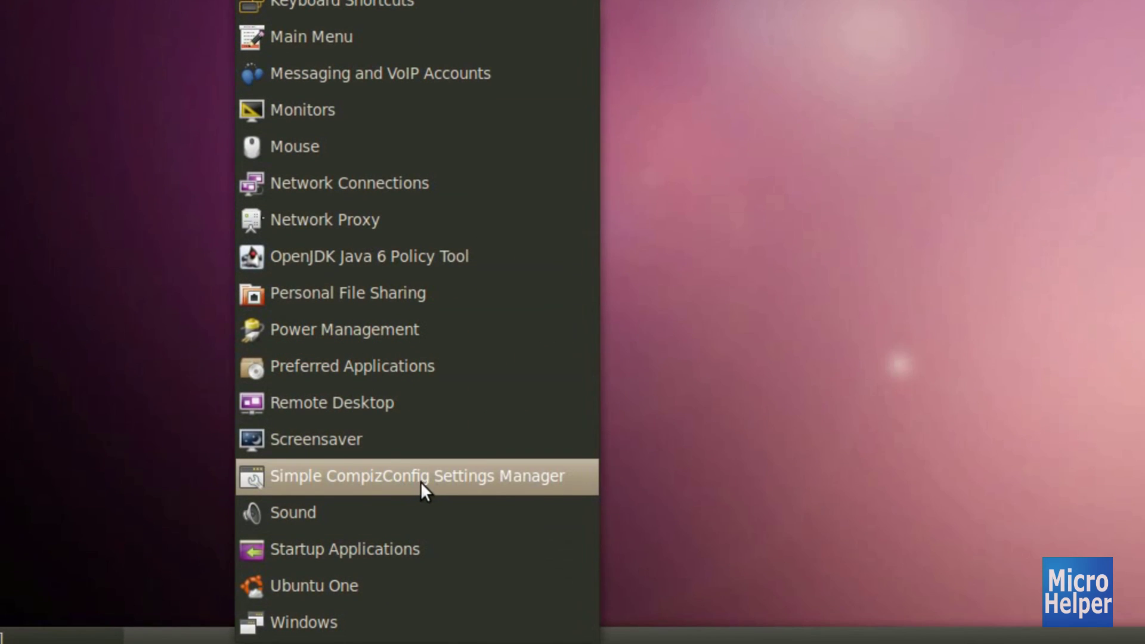
pyautogui.click(421, 481)
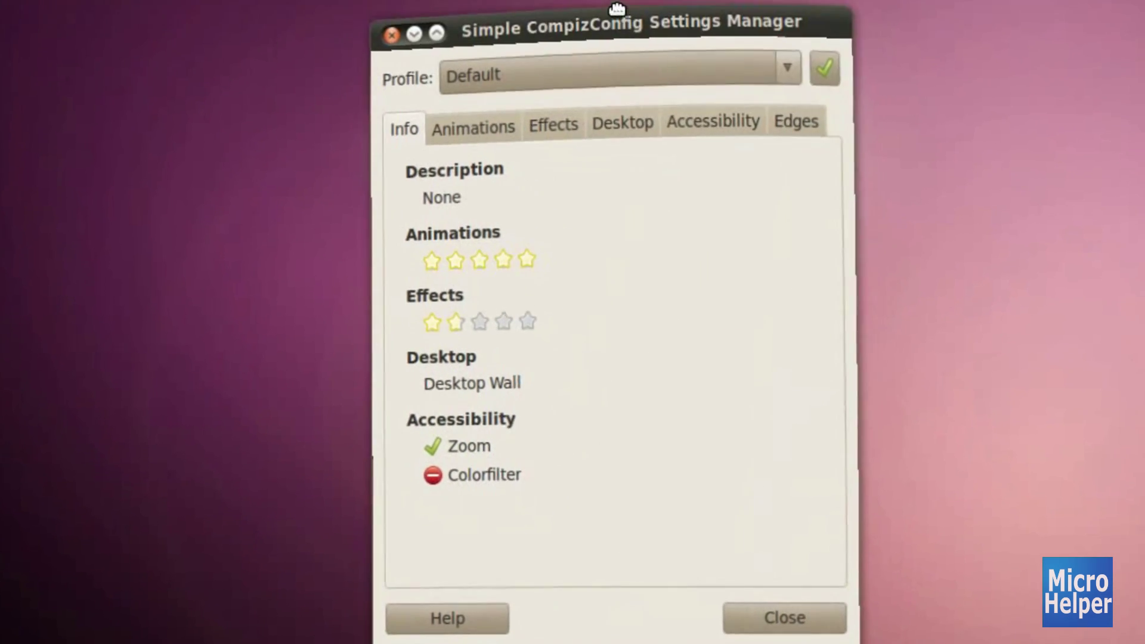
pyautogui.moveTo(627, 32); pyautogui.dragTo(593, 31)
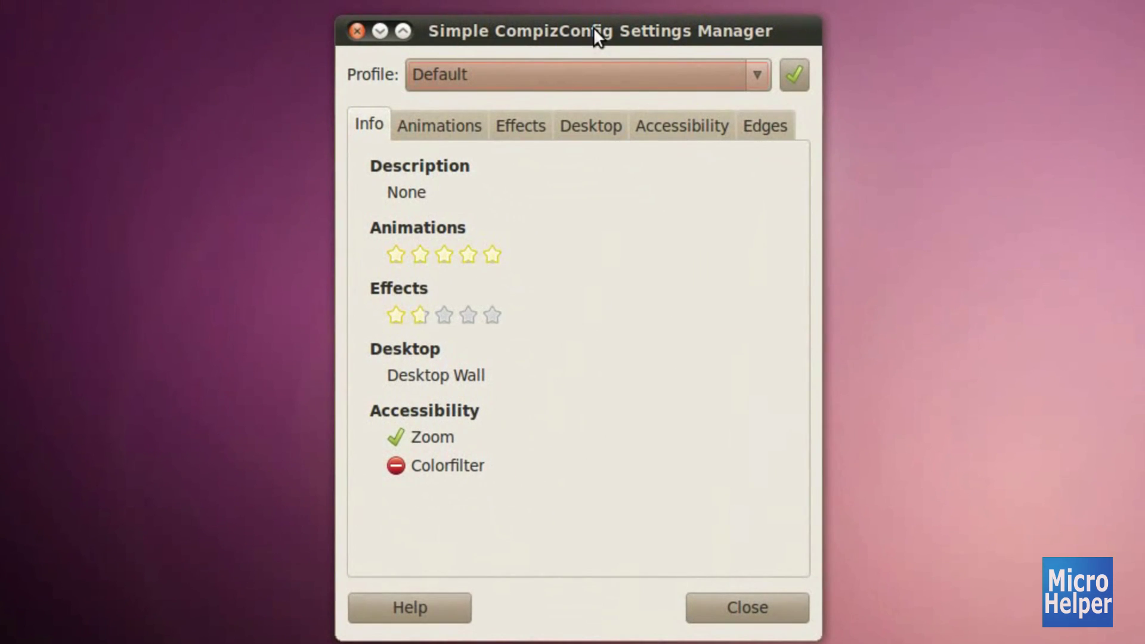
pyautogui.click(458, 74)
pyautogui.click(459, 214)
# Step: Enable extra animations, keeping Random open, close and minimize animations and Fade focus
pyautogui.click(148, 161)
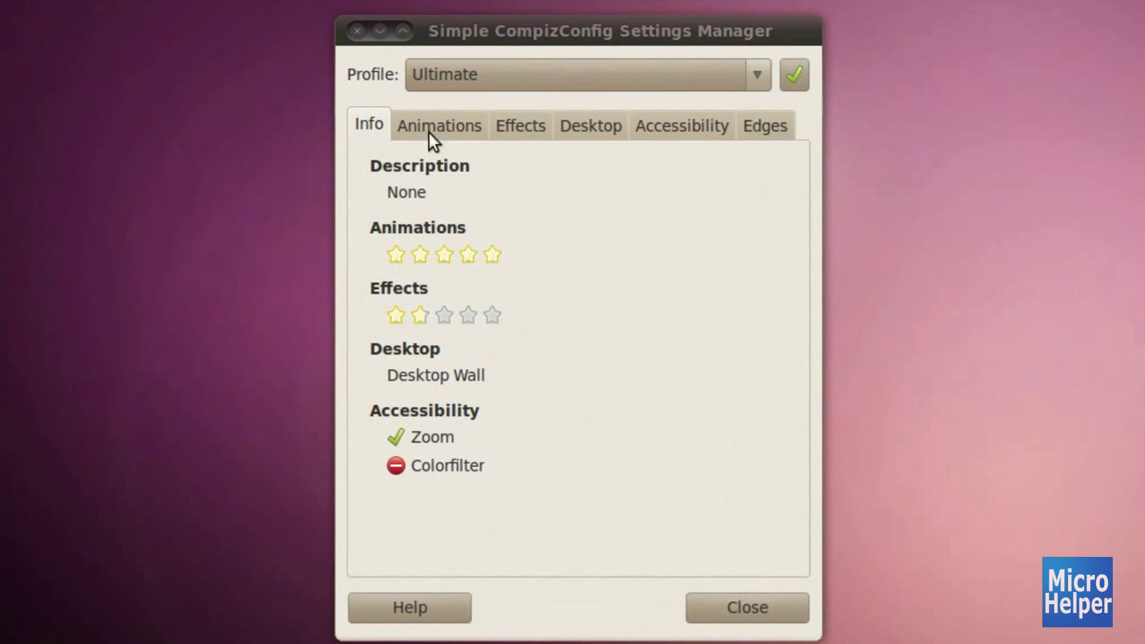
pyautogui.click(423, 133)
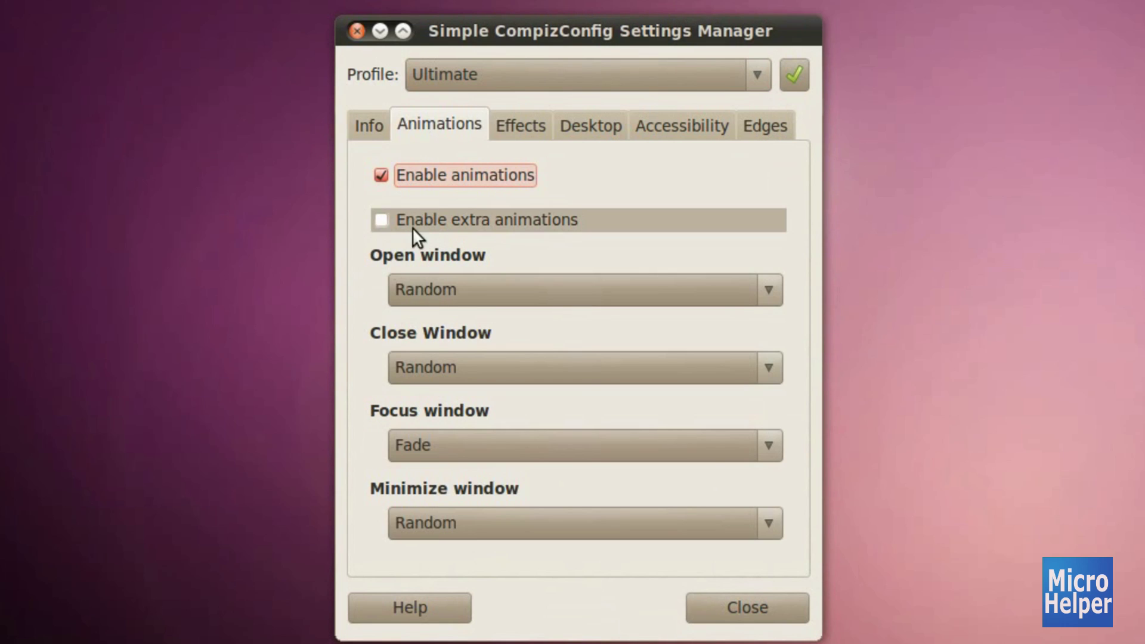
pyautogui.click(436, 218)
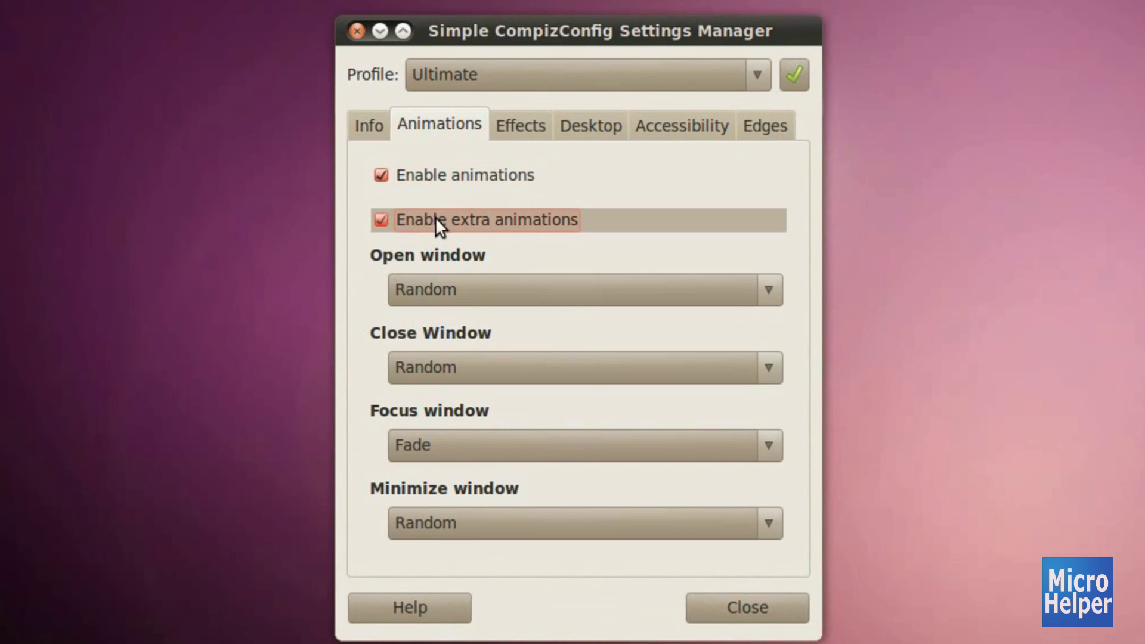
pyautogui.click(420, 287)
pyautogui.click(431, 309)
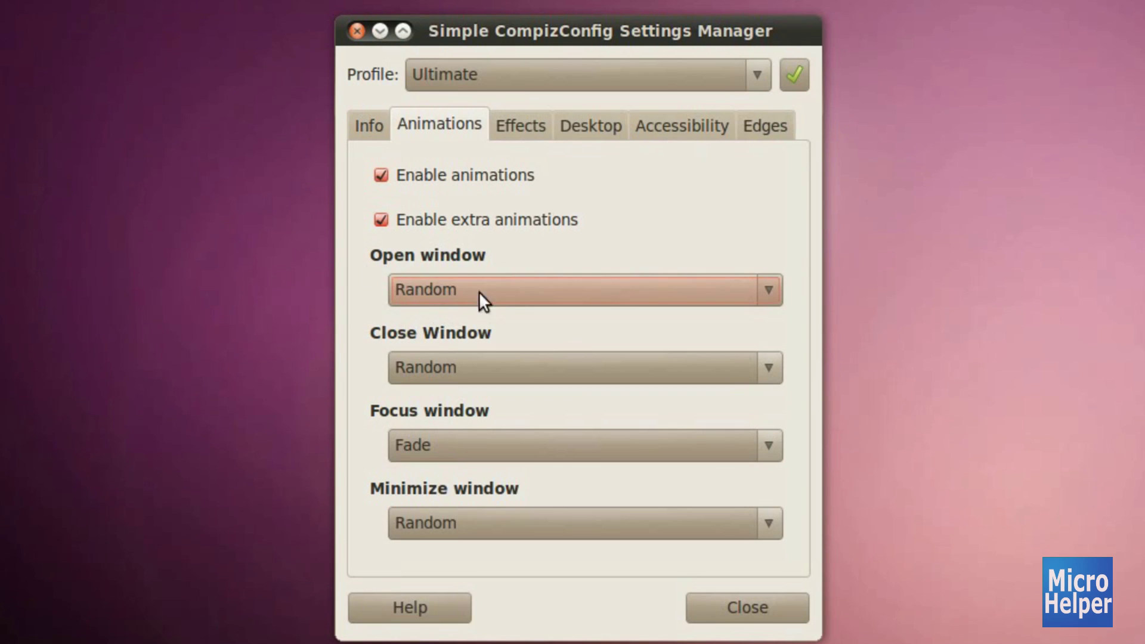
pyautogui.click(435, 370)
pyautogui.click(441, 385)
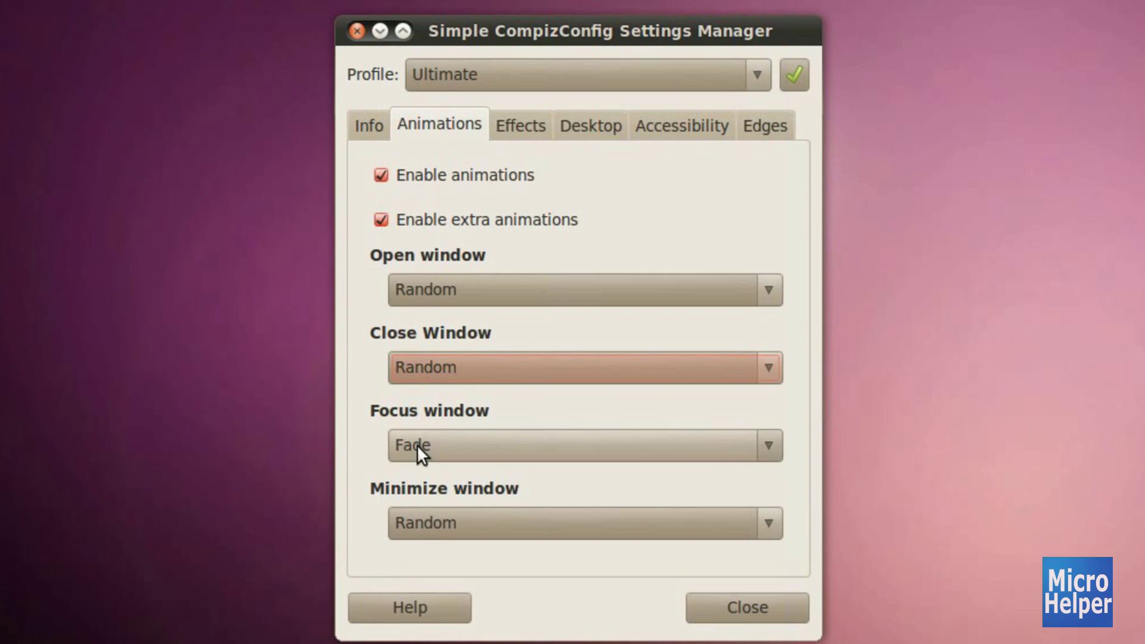
pyautogui.click(420, 447)
pyautogui.click(426, 444)
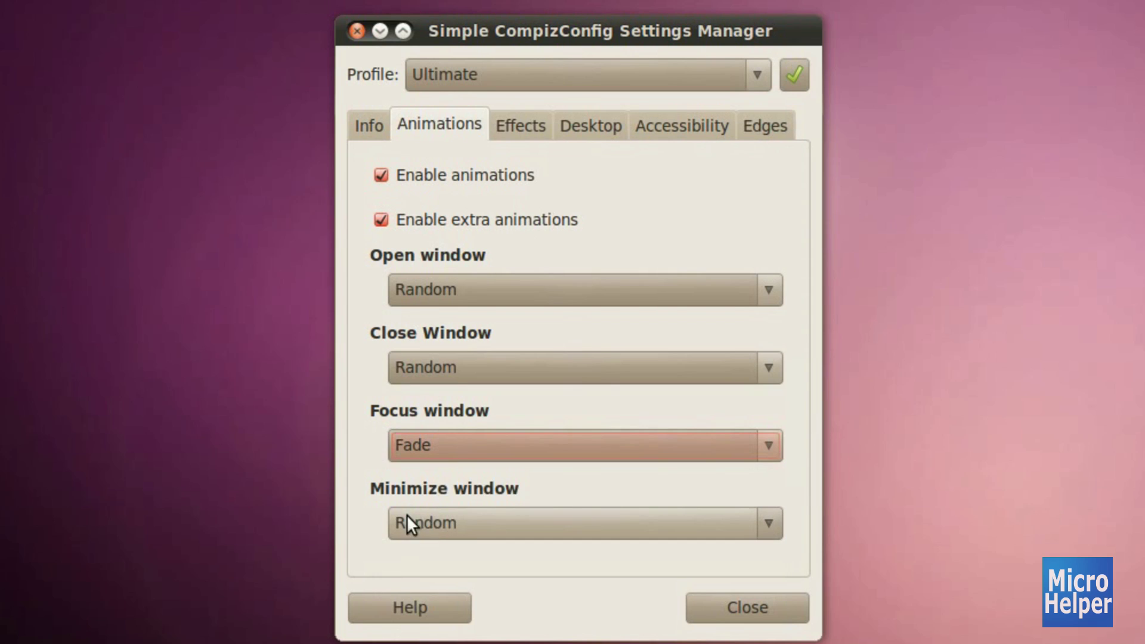
pyautogui.click(429, 526)
pyautogui.click(445, 532)
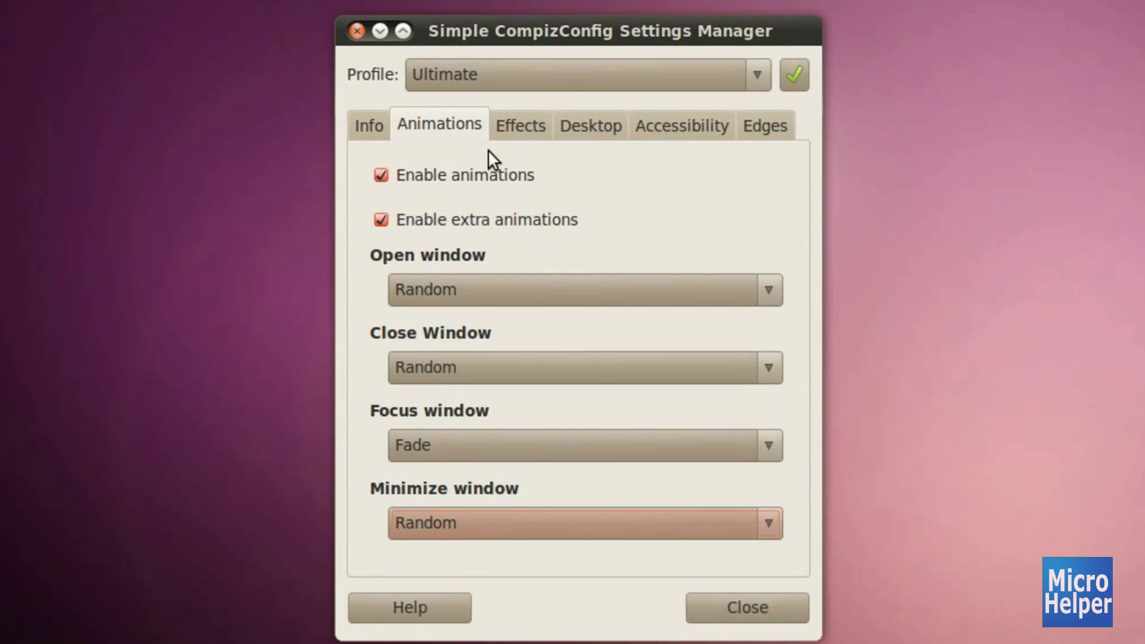
pyautogui.click(115, 8)
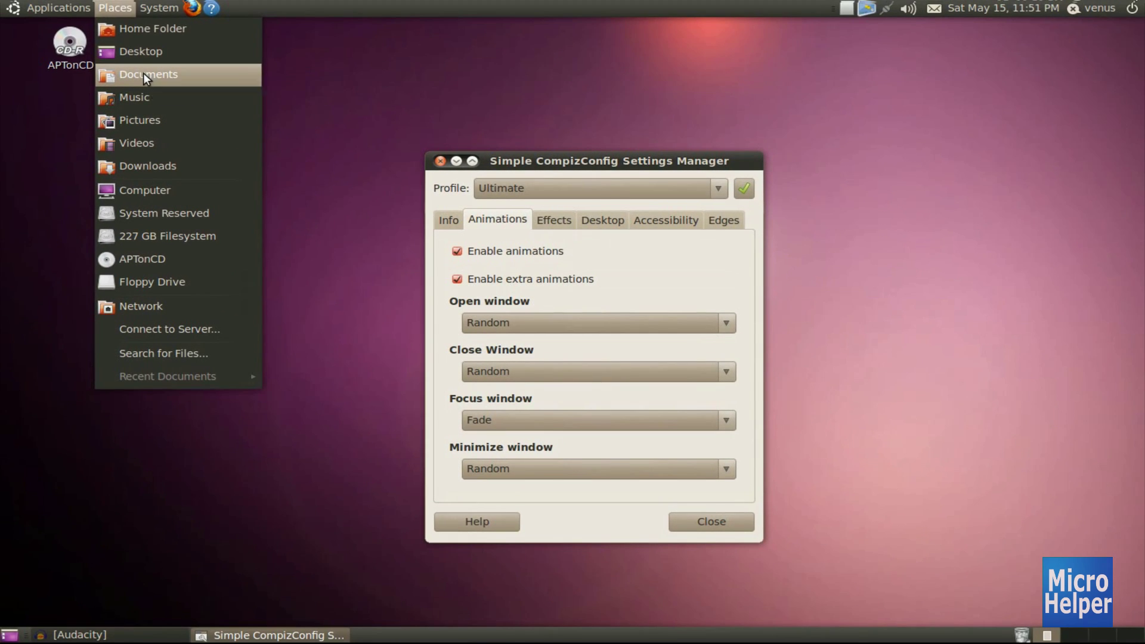
# Step: Open Documents and repeatedly minimize and restore it to watch the animations
pyautogui.click(144, 74)
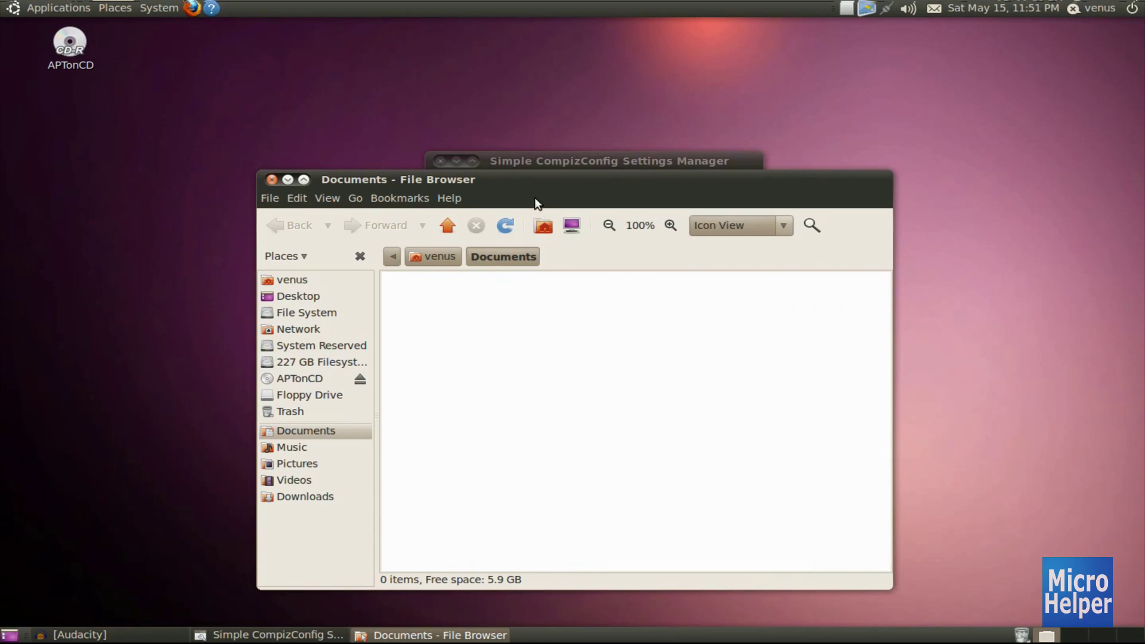
pyautogui.click(430, 636)
pyautogui.click(431, 636)
pyautogui.click(430, 636)
pyautogui.click(430, 636)
pyautogui.click(430, 637)
pyautogui.click(431, 635)
pyautogui.click(430, 636)
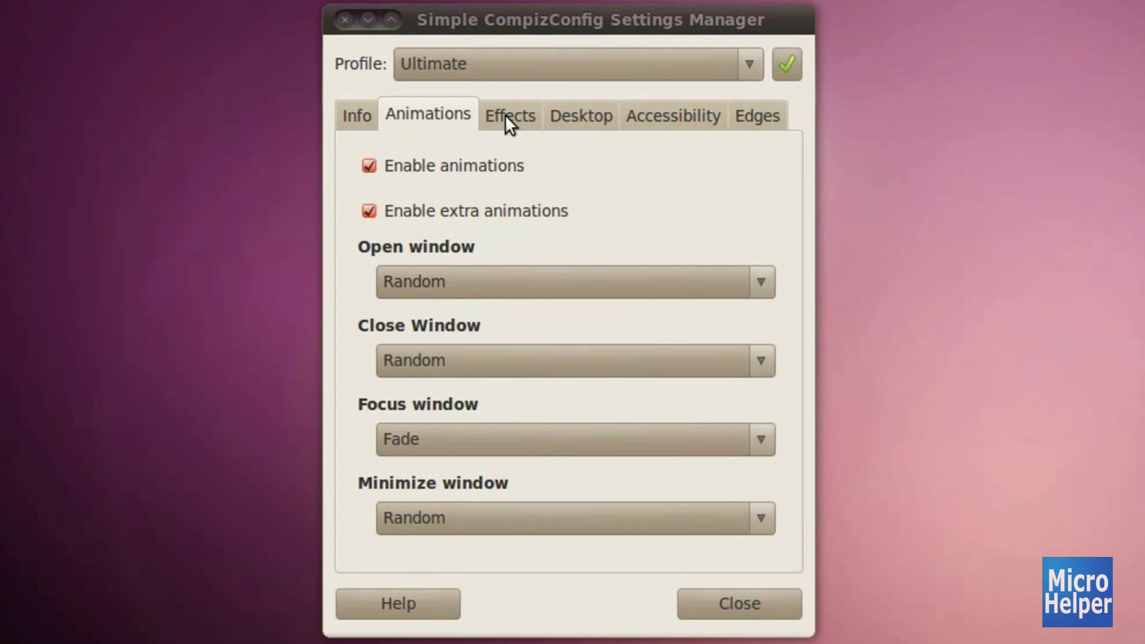
# Step: On the Effects tab, compare Shift Switcher (Flip) and Ring Switcher with Alt+Tab, keeping Shift Switcher
pyautogui.click(506, 116)
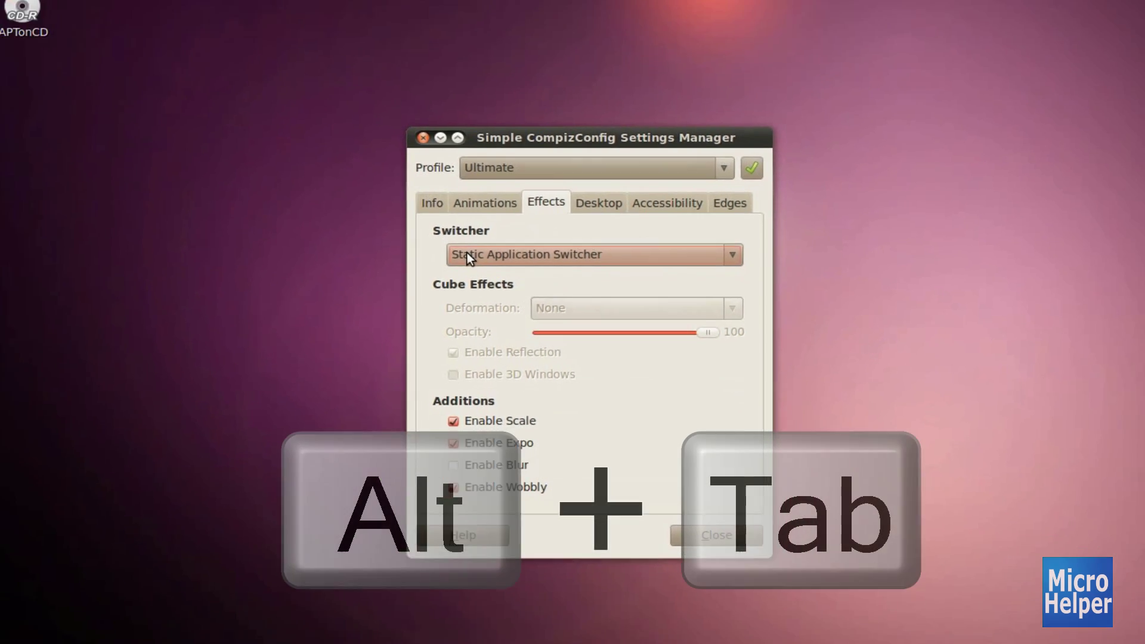
pyautogui.hotkey('alt', 'Tab')
pyautogui.hotkey('alt', 'Tab')
pyautogui.hotkey('alt', 'Tab')
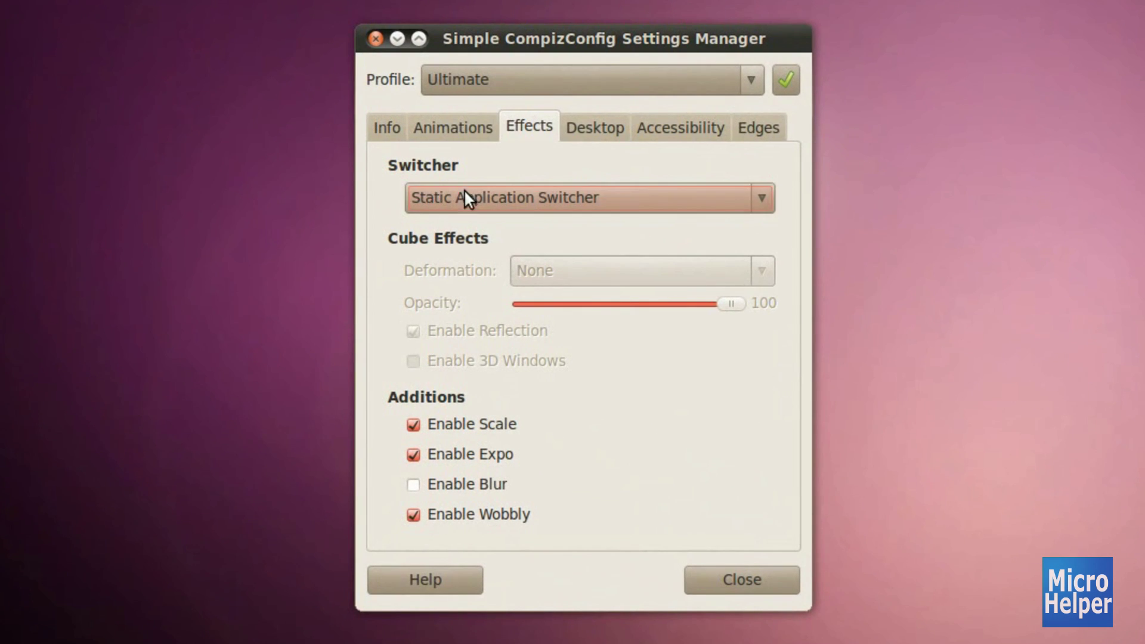
pyautogui.click(466, 197)
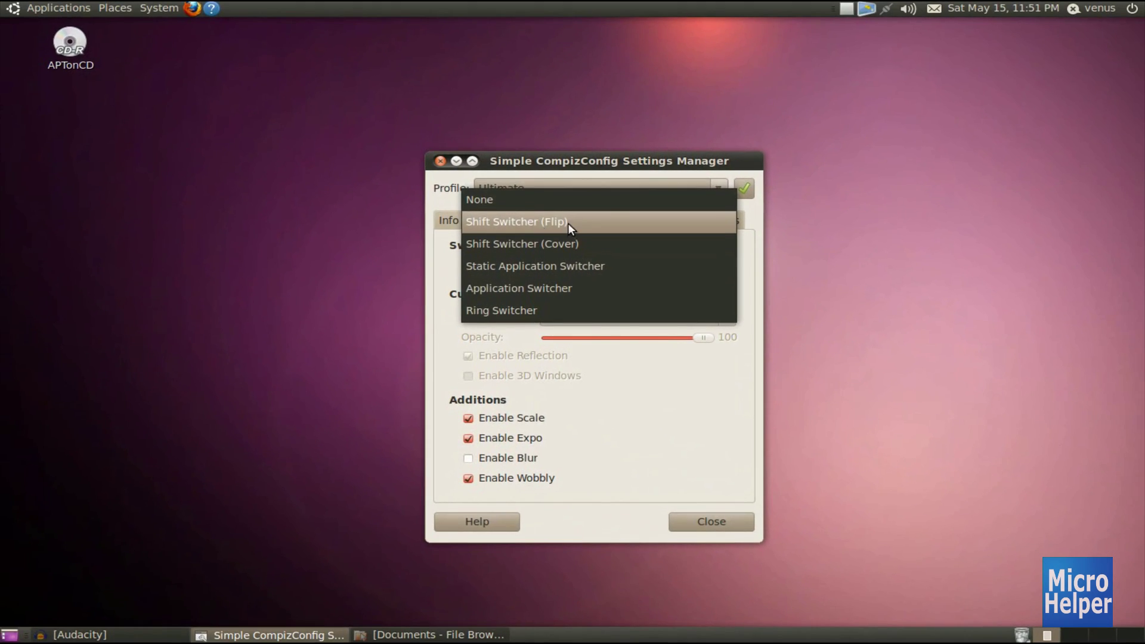
pyautogui.click(568, 223)
pyautogui.hotkey('alt', 'Tab')
pyautogui.hotkey('alt', 'Tab')
pyautogui.hotkey('alt', 'Tab')
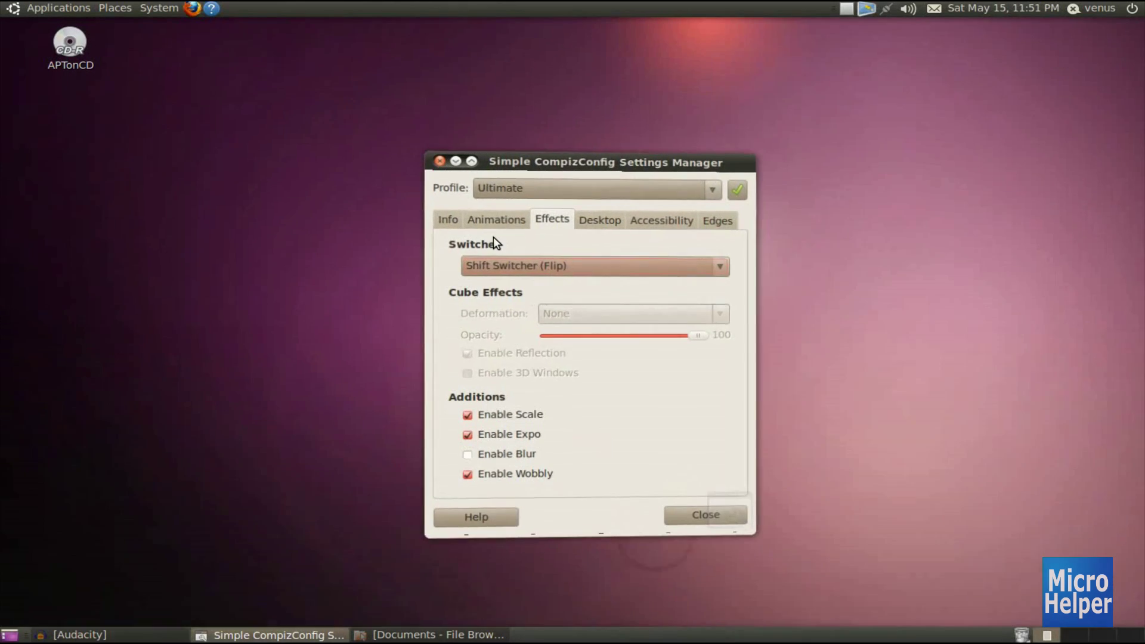
pyautogui.click(509, 266)
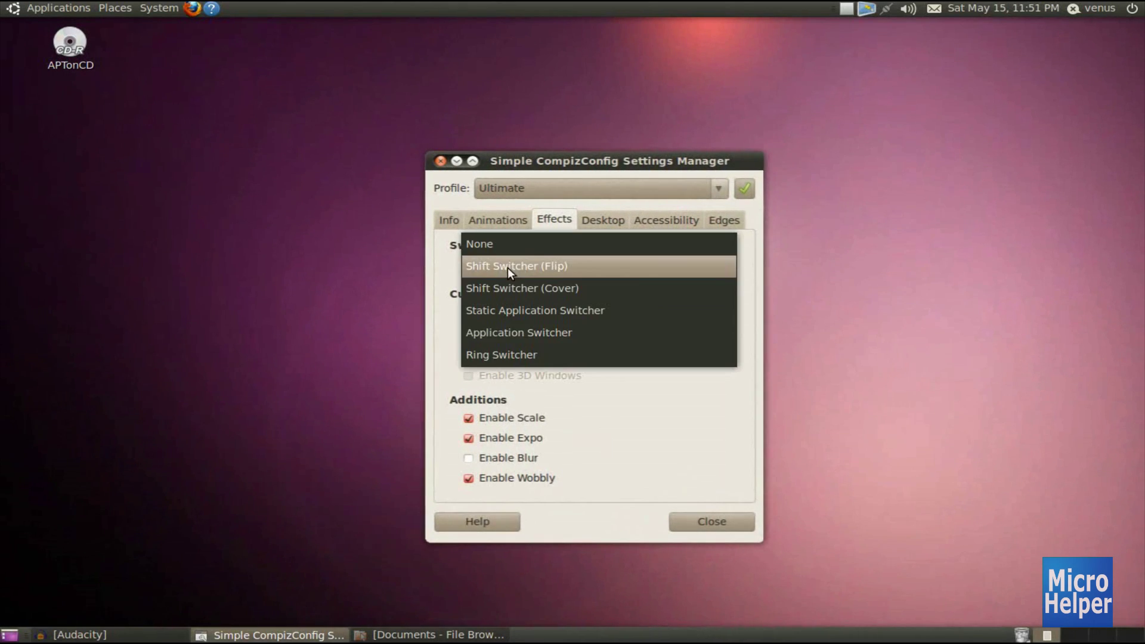
pyautogui.click(520, 346)
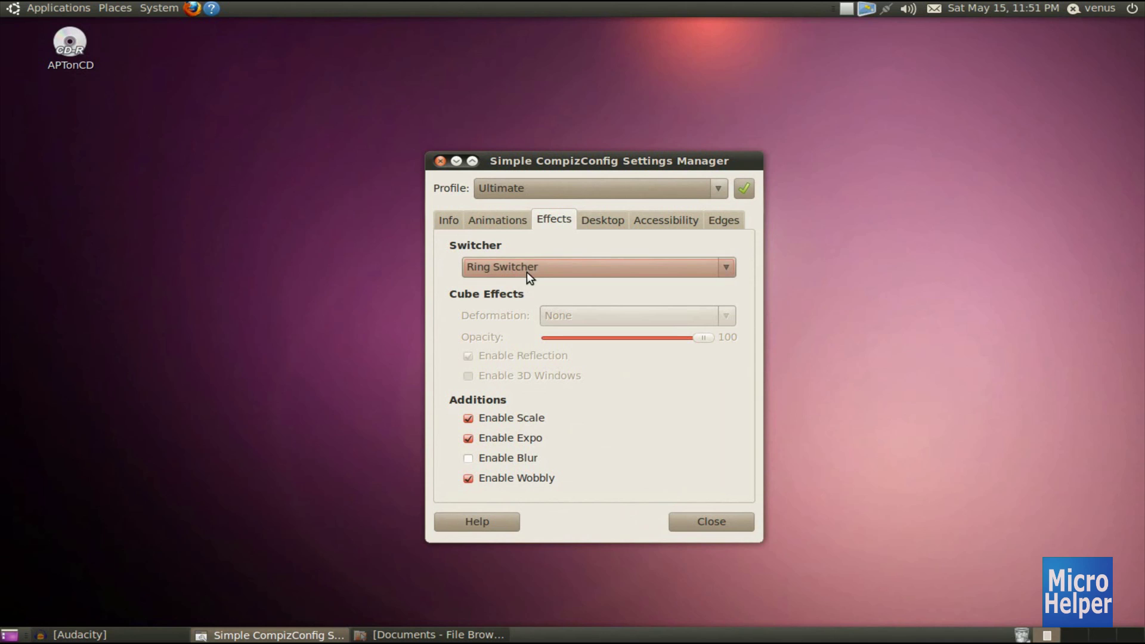
pyautogui.hotkey('alt', 'Tab')
pyautogui.hotkey('alt', 'Tab')
pyautogui.hotkey('alt', 'Tab')
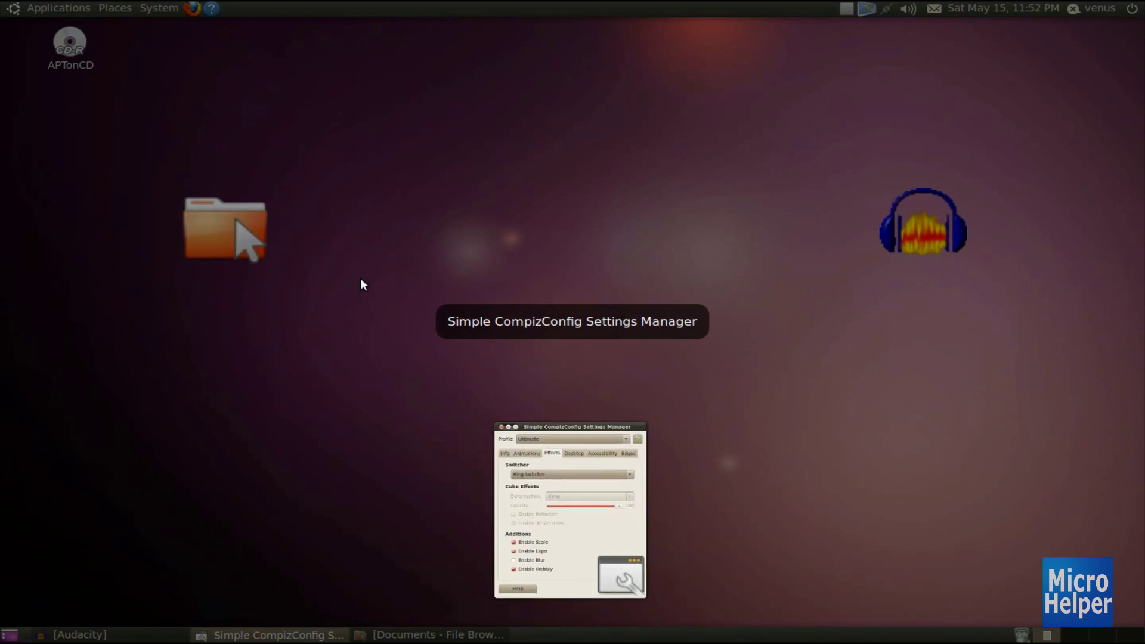
pyautogui.click(565, 266)
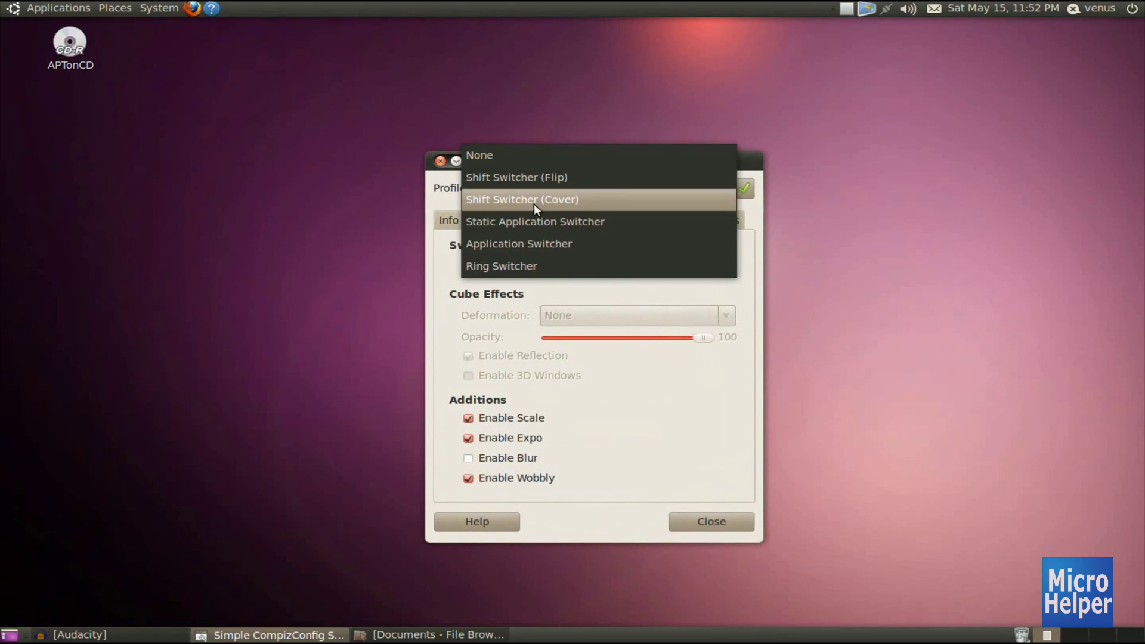
pyautogui.click(536, 177)
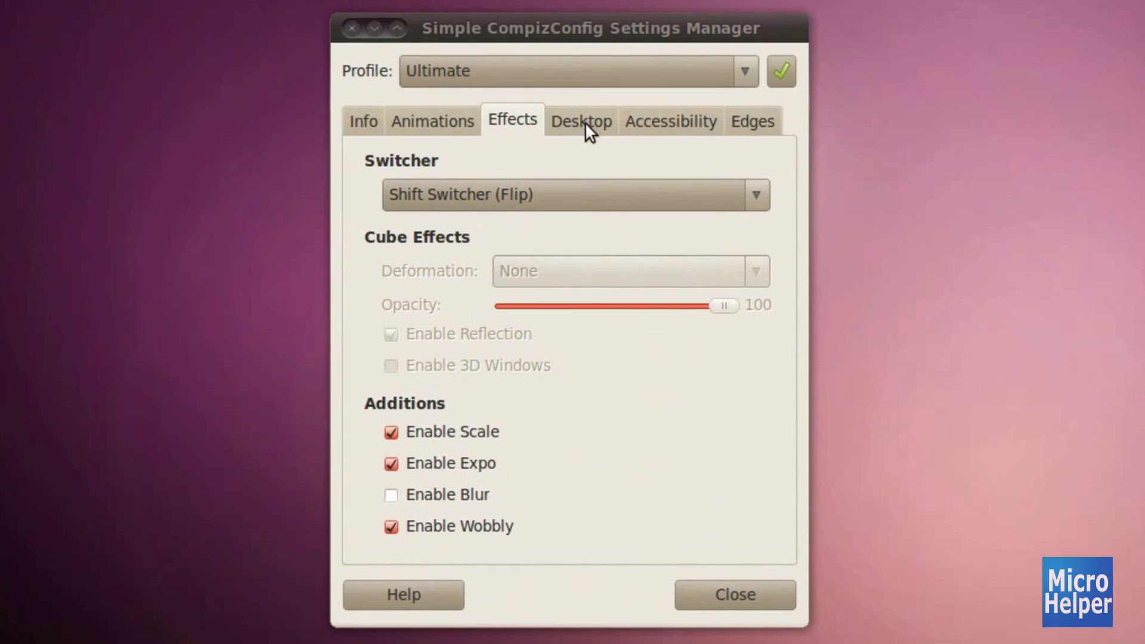
# Step: On the Desktop tab choose Desktop Cube, keeping 1 desktop row
pyautogui.click(601, 221)
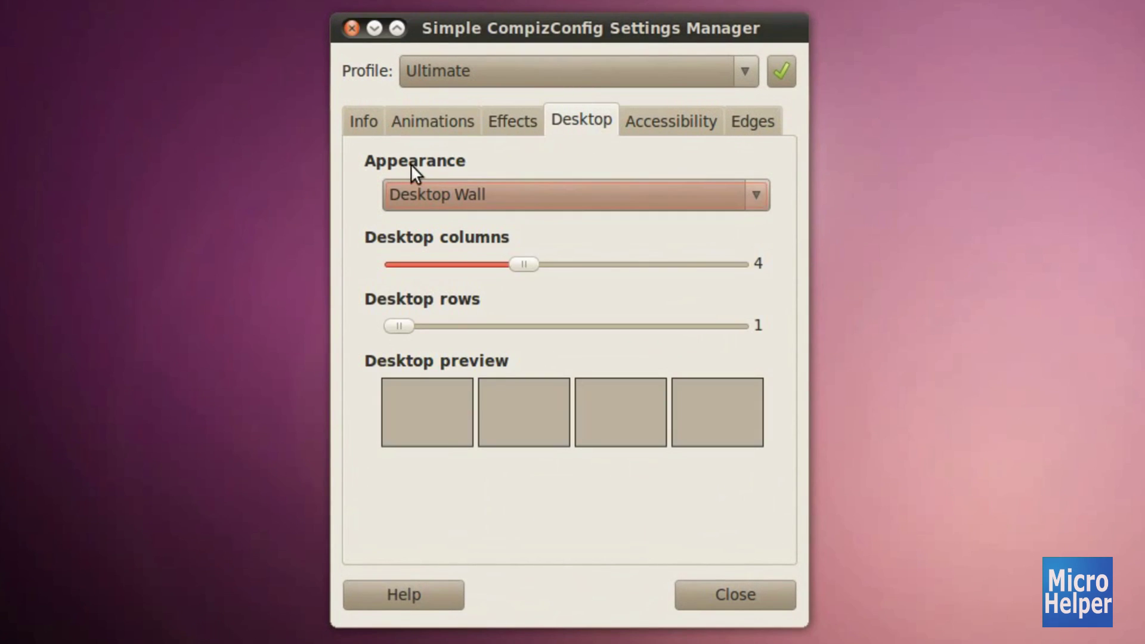
pyautogui.click(453, 194)
pyautogui.click(454, 229)
pyautogui.moveTo(404, 327); pyautogui.dragTo(345, 340)
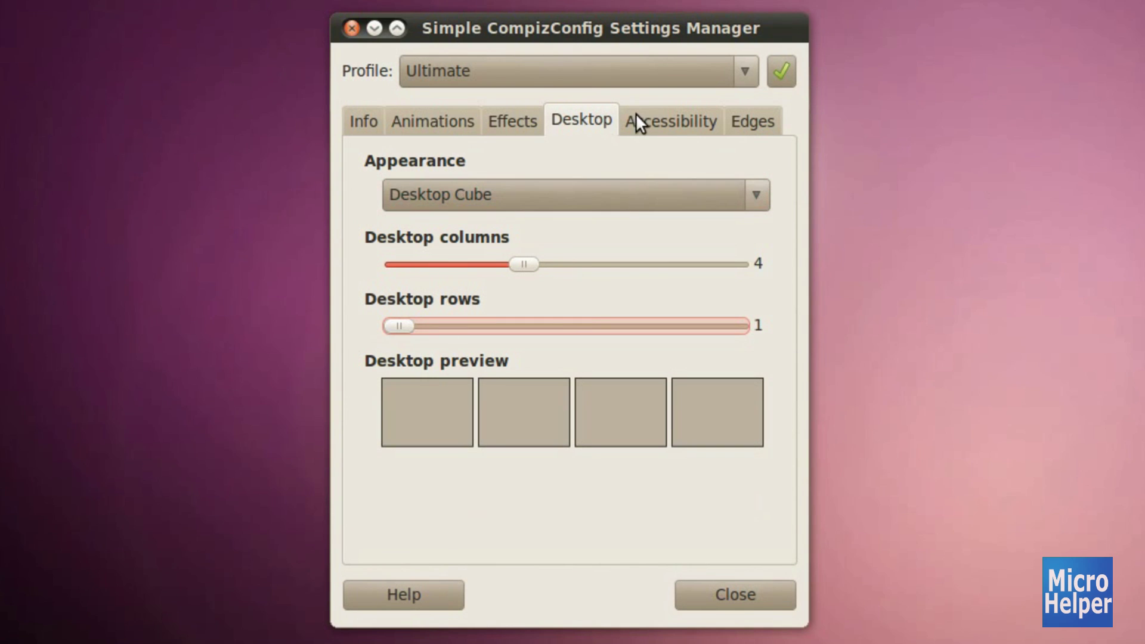
pyautogui.click(649, 126)
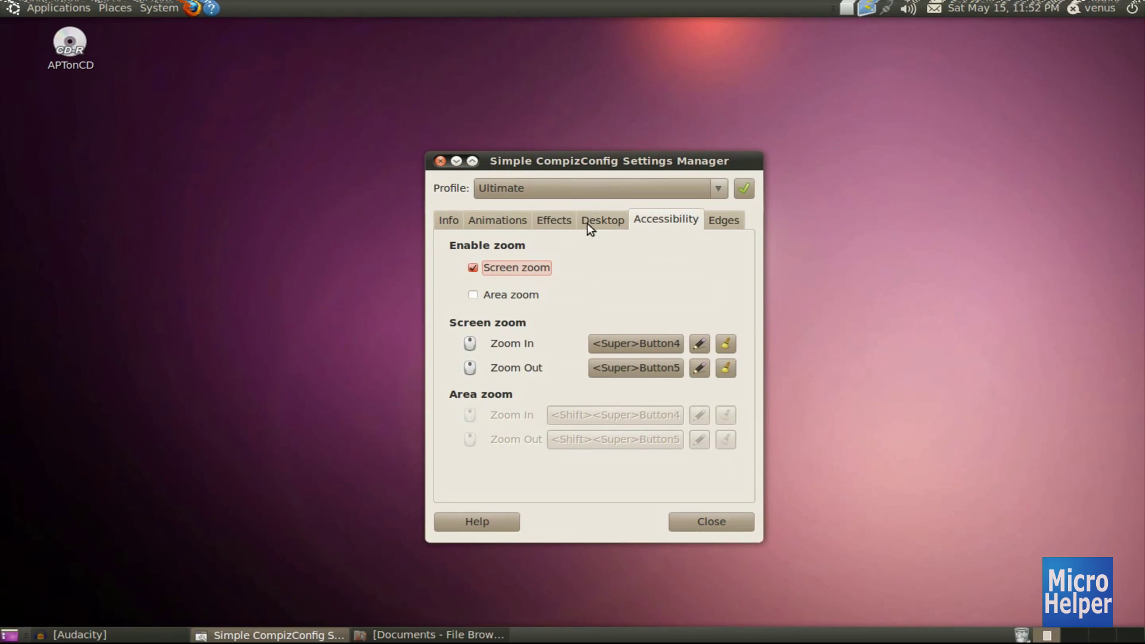
pyautogui.click(597, 224)
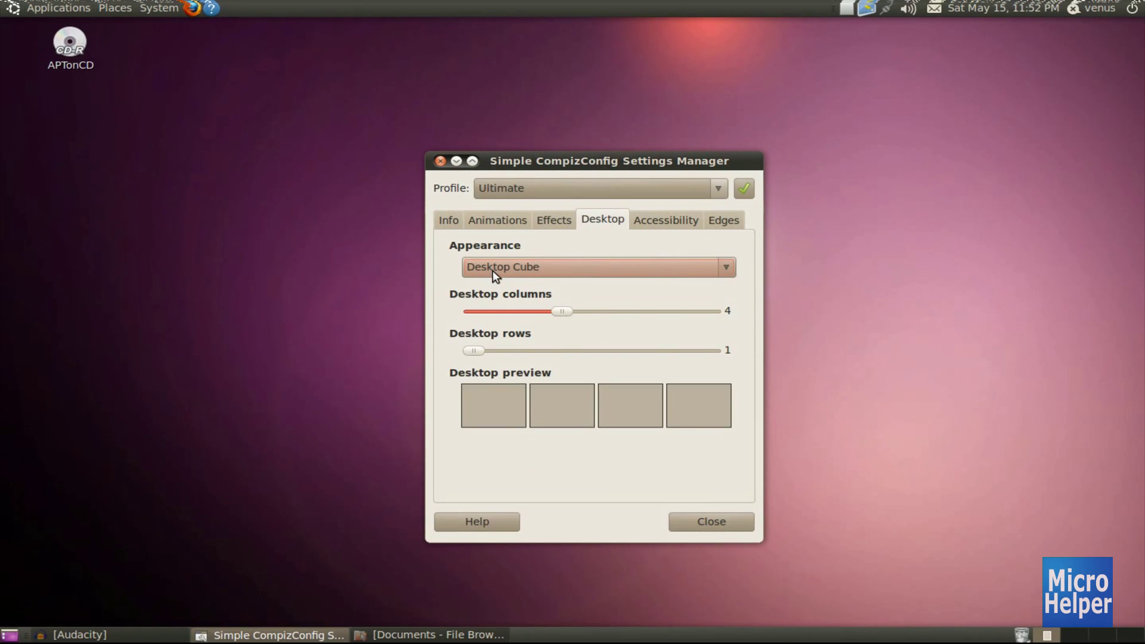
# Step: Test Expo and cube rotation, close CompizConfig, and toggle the Documents window
pyautogui.press('super+e')
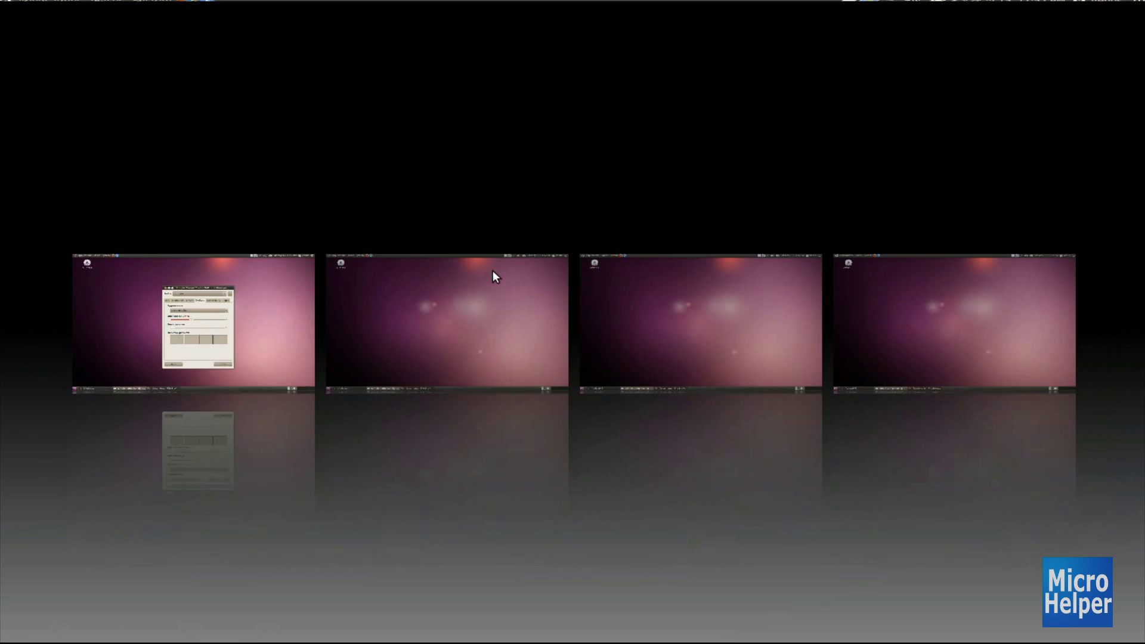
pyautogui.press('super+e')
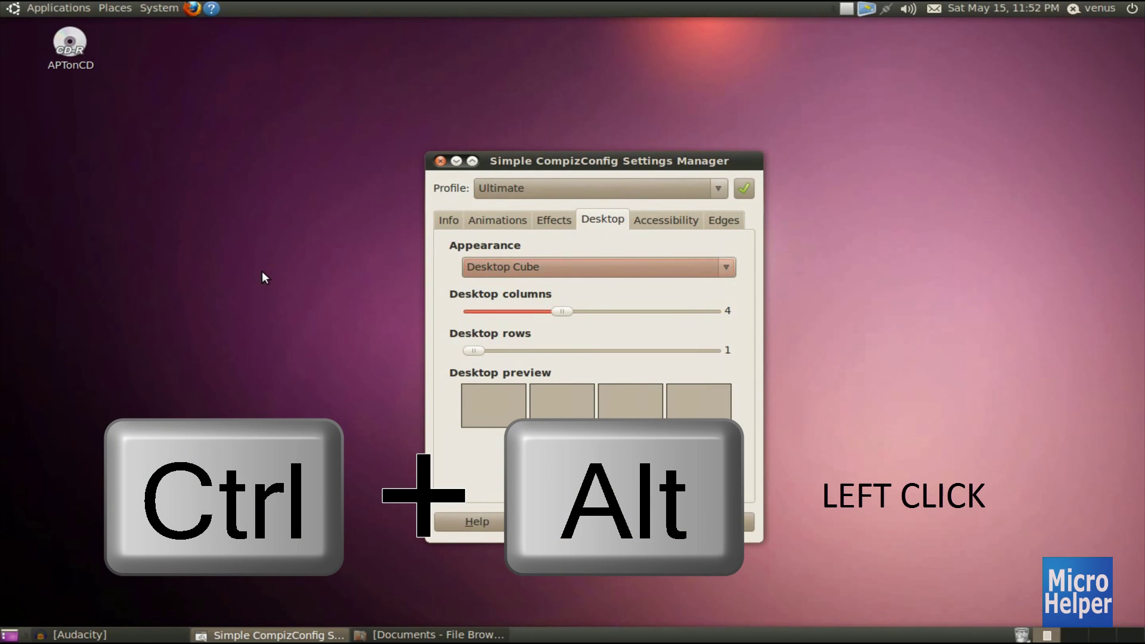
pyautogui.moveTo(262, 272); pyautogui.dragTo(265, 397)
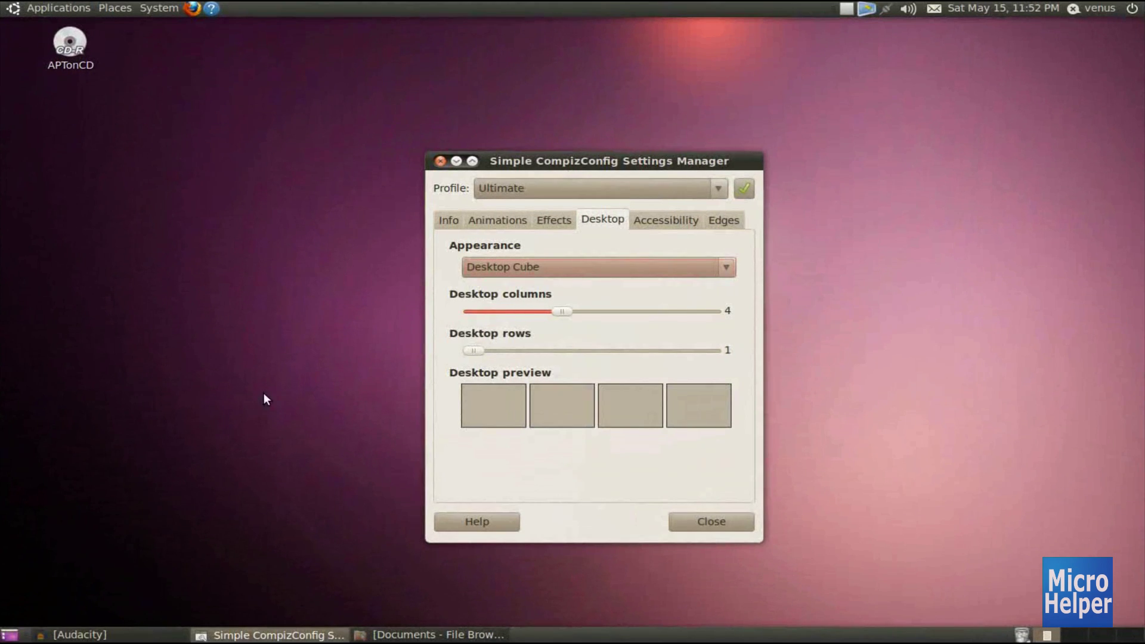
pyautogui.click(620, 508)
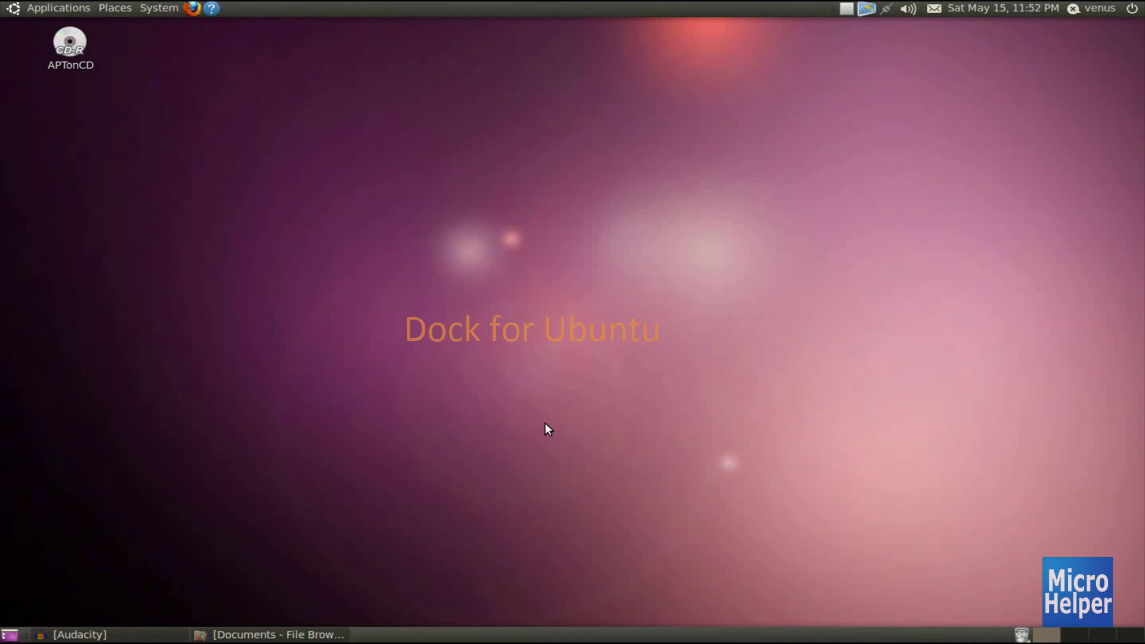
pyautogui.click(276, 634)
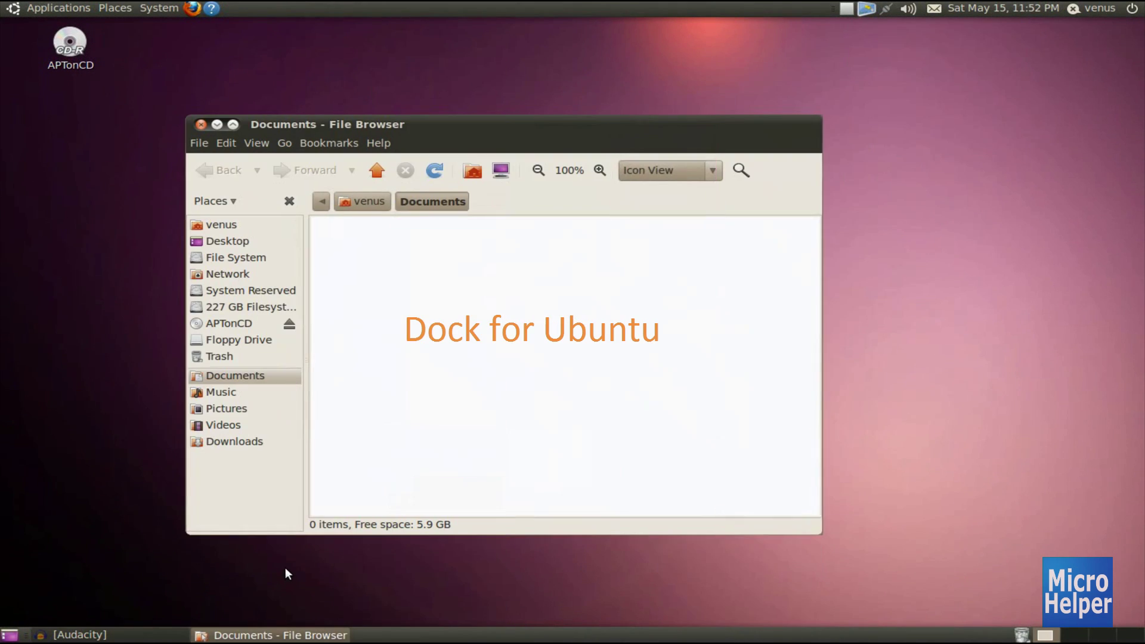
pyautogui.click(289, 633)
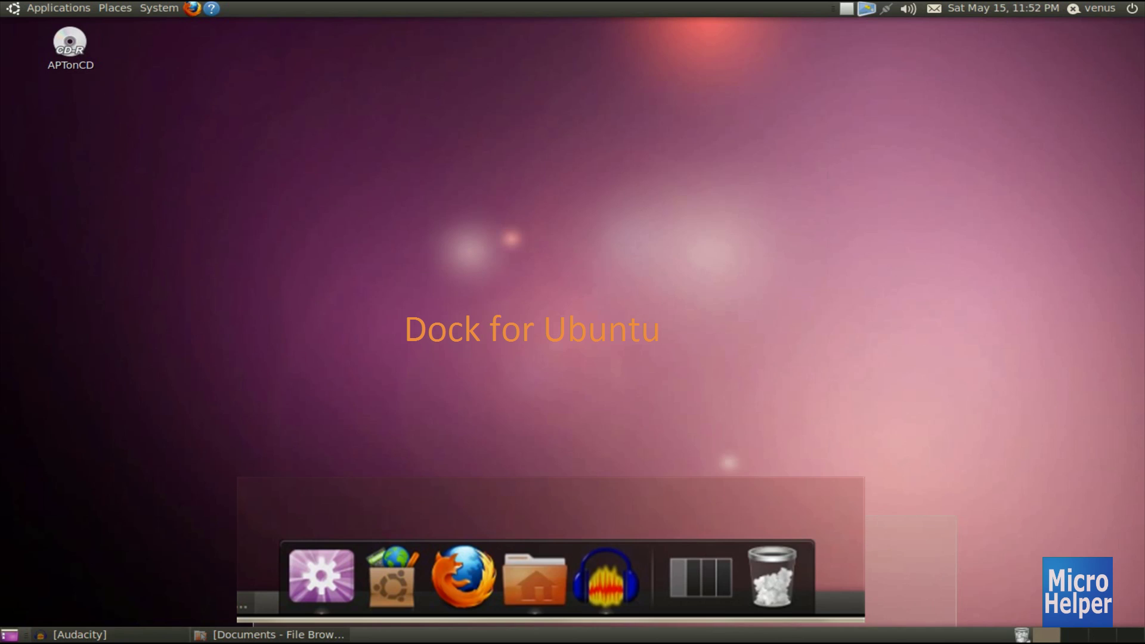